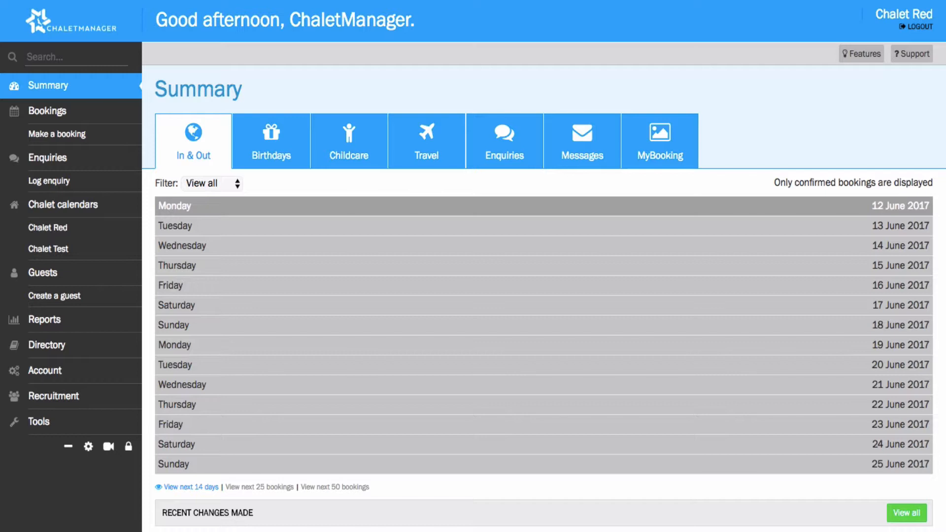
# - Start adding a season calendar to the Winter 17/18 season that ends on 21 April 2018
pyautogui.click(51, 378)
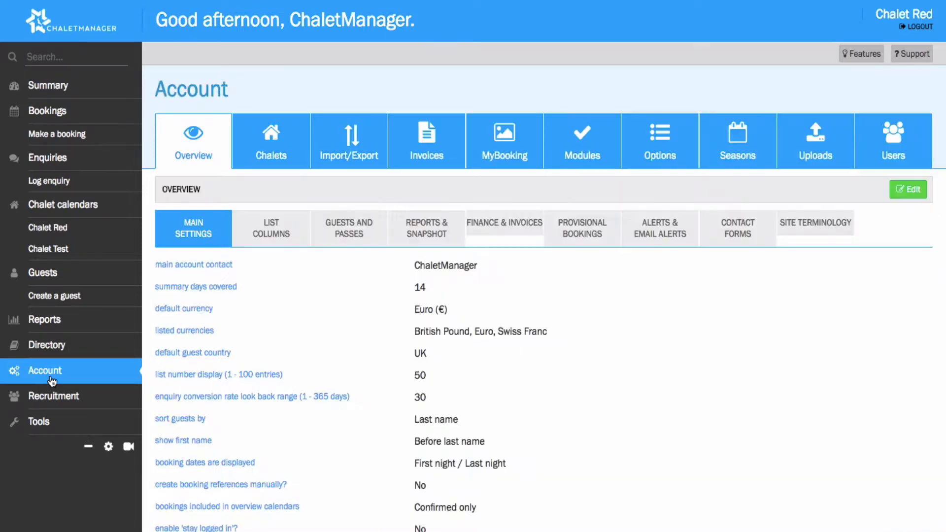
pyautogui.click(741, 149)
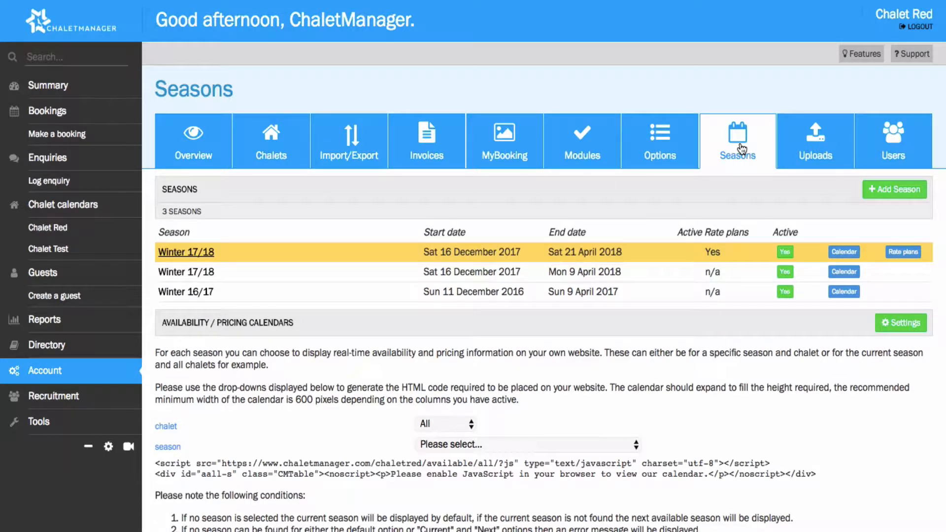
pyautogui.click(838, 252)
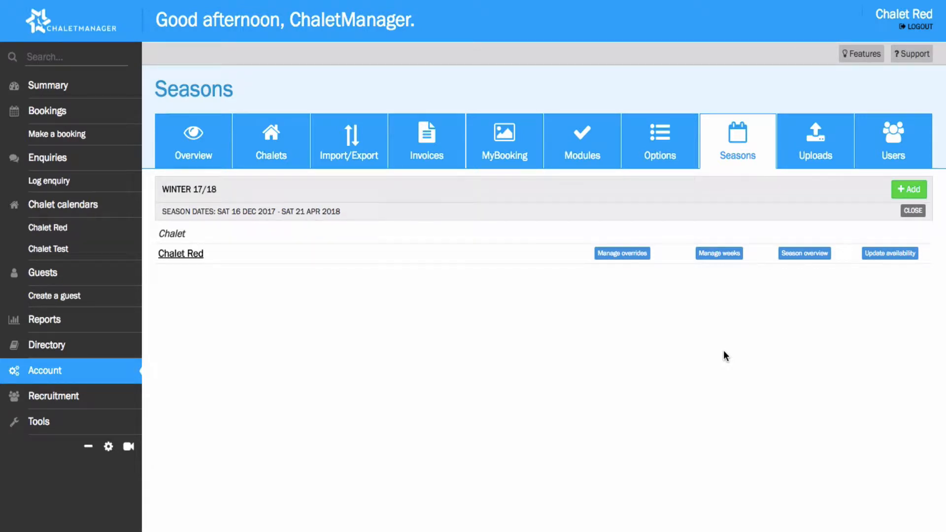
pyautogui.click(904, 195)
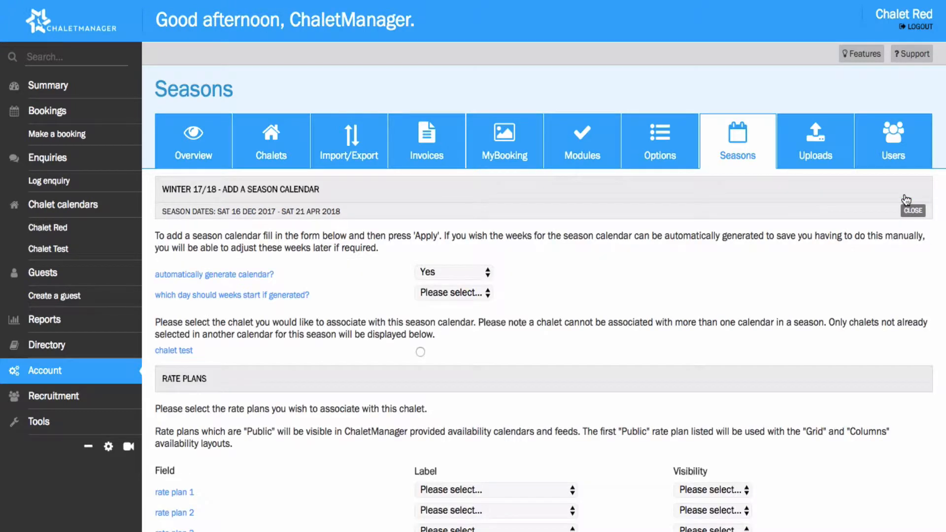
# - Set the calendar to generate automatically with weeks starting on Saturday, and associate it with Chalet Test
pyautogui.scroll(-3, 678, 352)
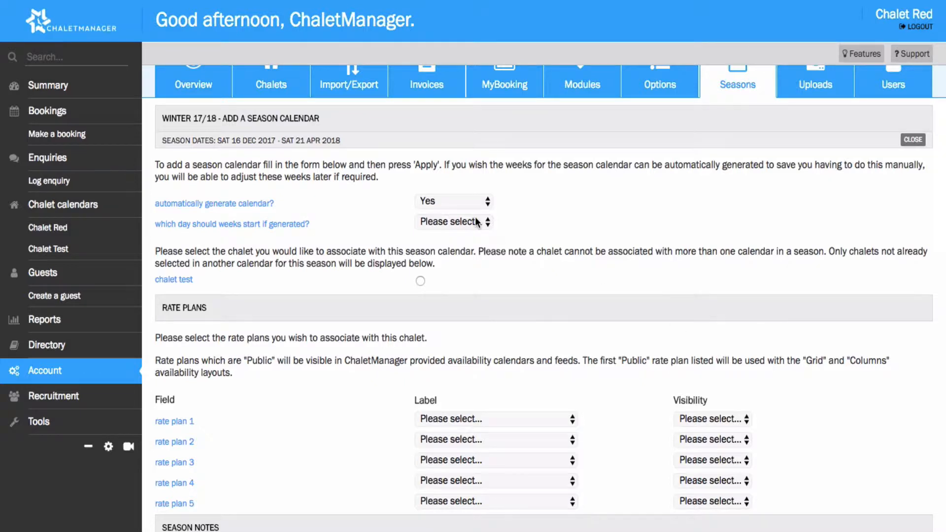
pyautogui.click(479, 203)
pyautogui.click(479, 202)
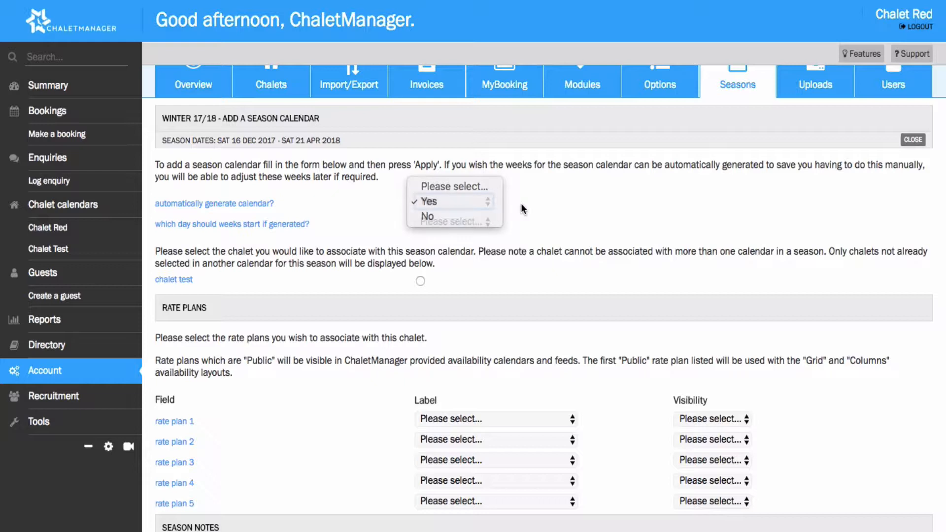
pyautogui.click(488, 222)
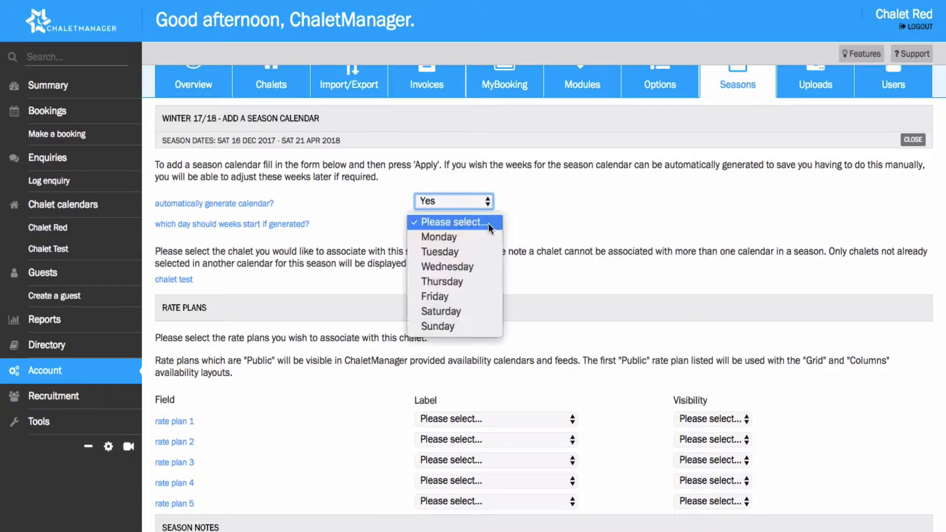
pyautogui.click(474, 314)
pyautogui.scroll(-3, 545, 278)
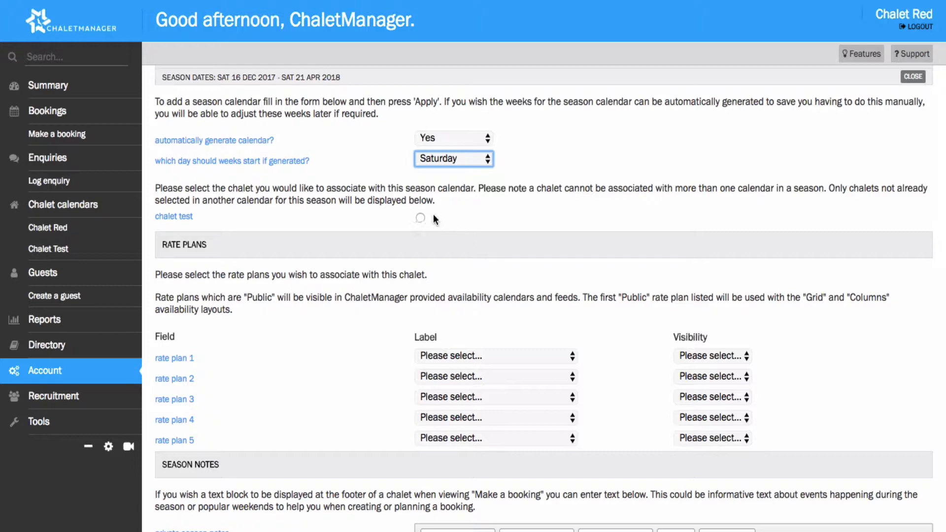
pyautogui.click(420, 217)
# - Look through the rate plan and season notes fields, leave them empty, and apply the new season calendar
pyautogui.scroll(-1, 489, 234)
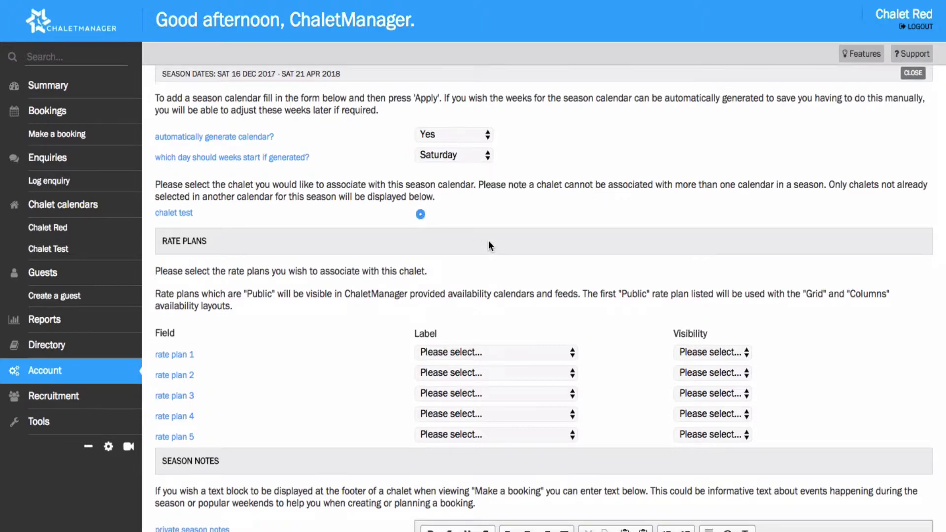
pyautogui.scroll(-5, 488, 240)
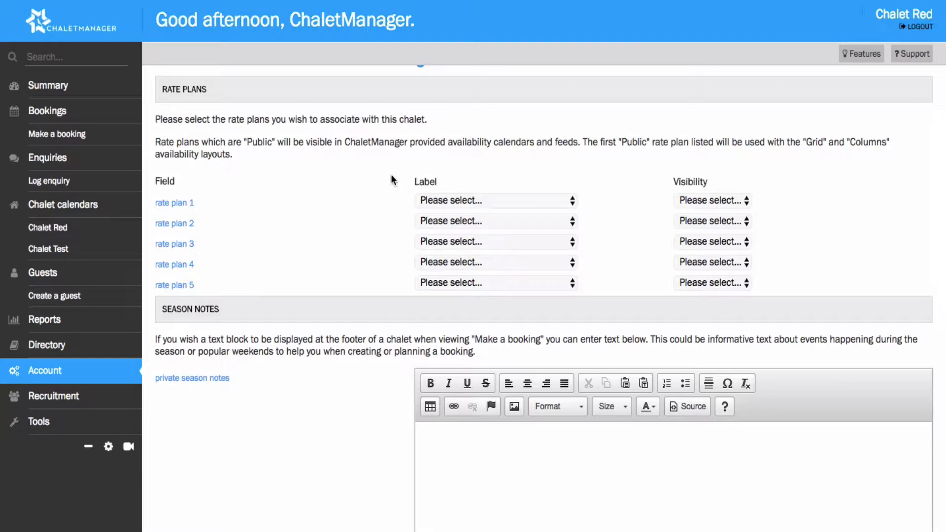
pyautogui.scroll(-8, 376, 183)
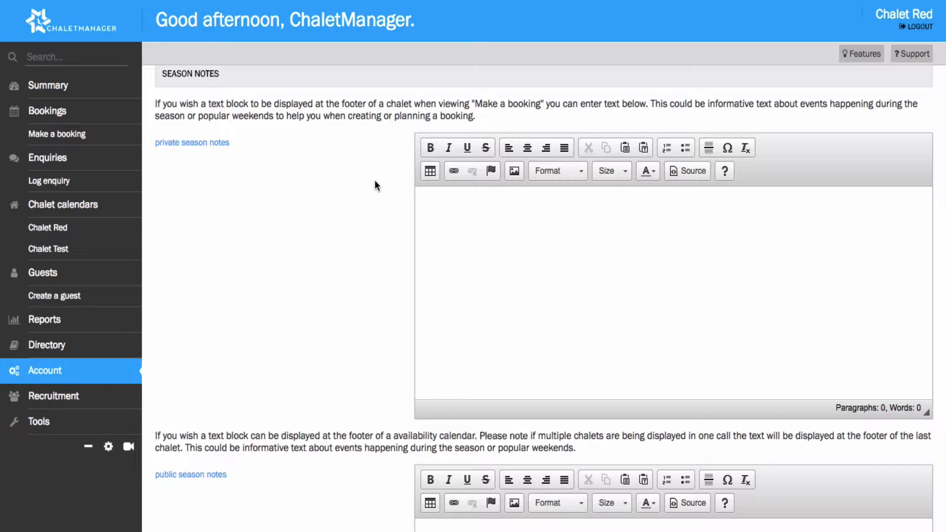
pyautogui.click(458, 212)
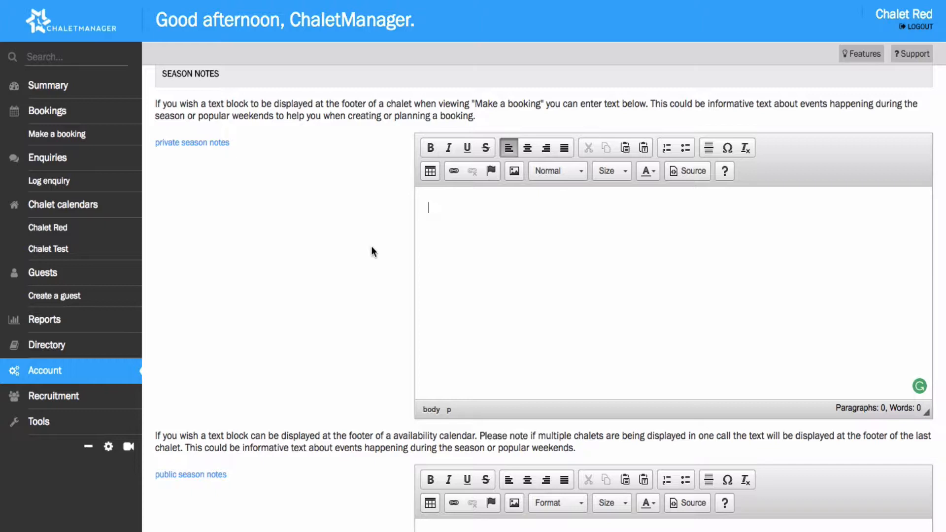
pyautogui.scroll(-6, 371, 246)
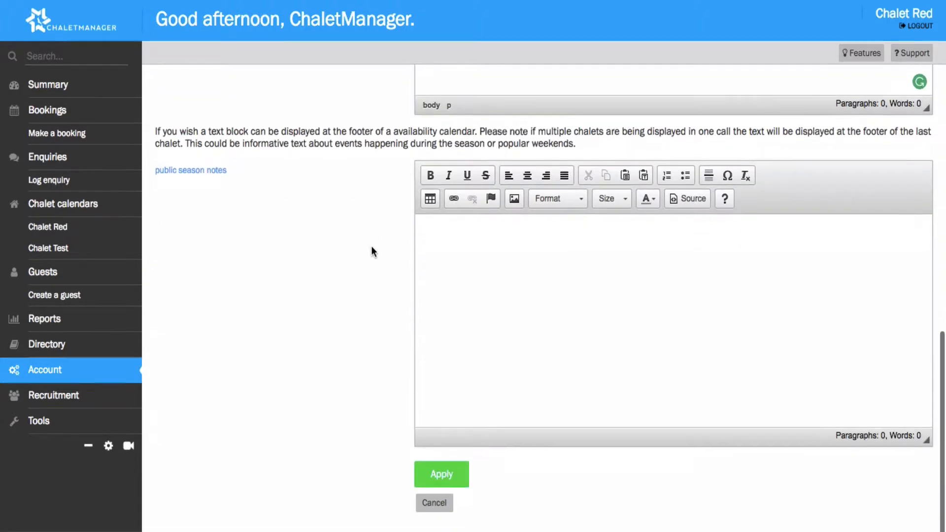
pyautogui.click(466, 293)
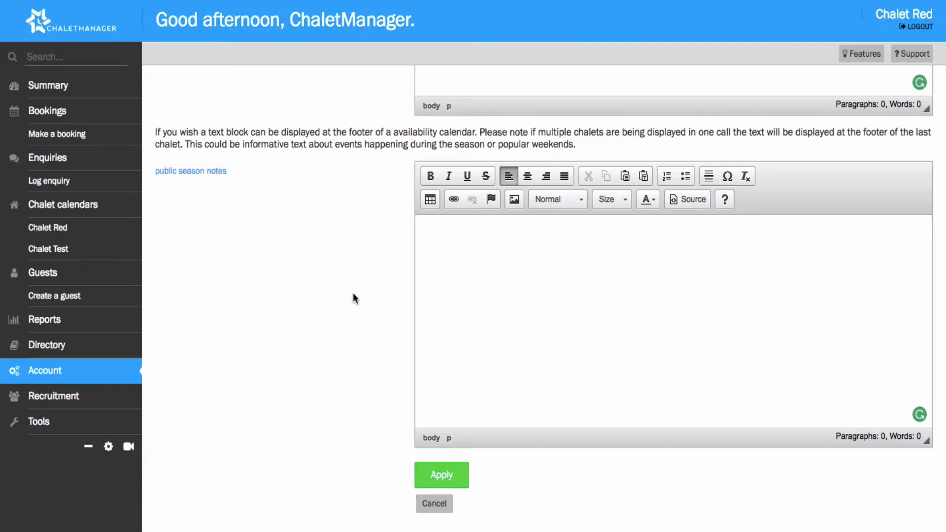
pyautogui.click(447, 474)
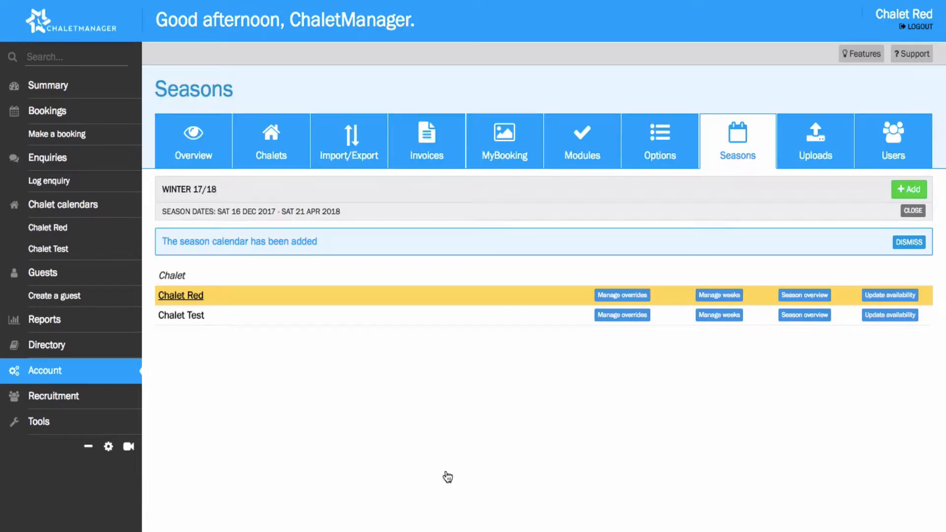
# - Examine the description, whole-chalet and availability override options of Chalet Test's week starting 16 Dec 2017, and leave without applying changes
pyautogui.click(706, 319)
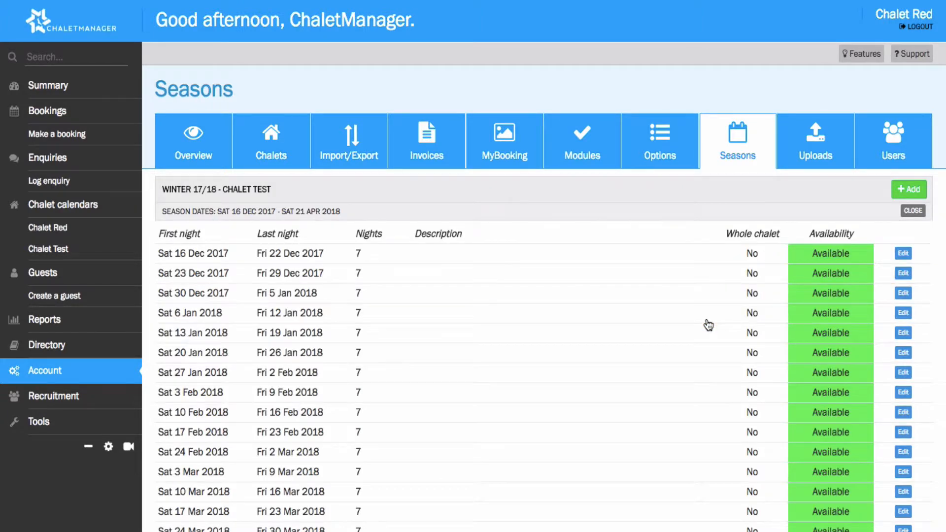
pyautogui.click(905, 254)
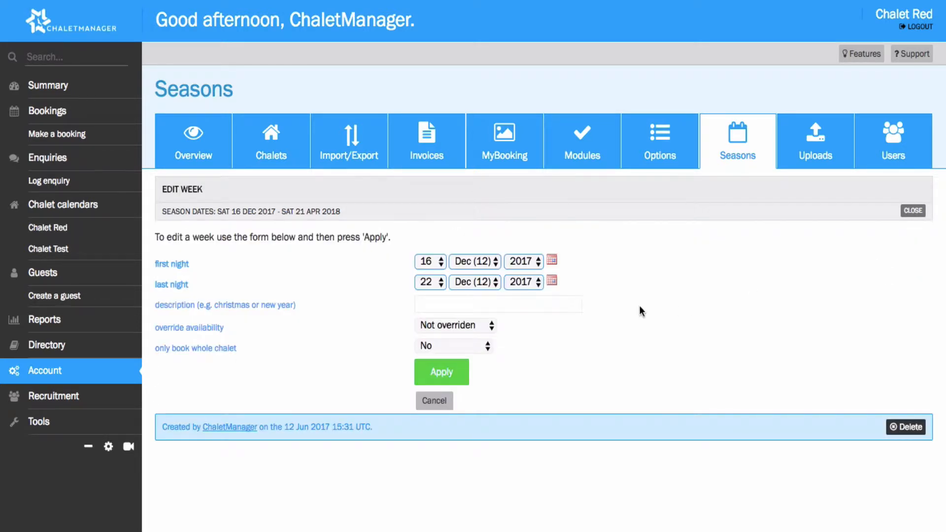
pyautogui.click(574, 300)
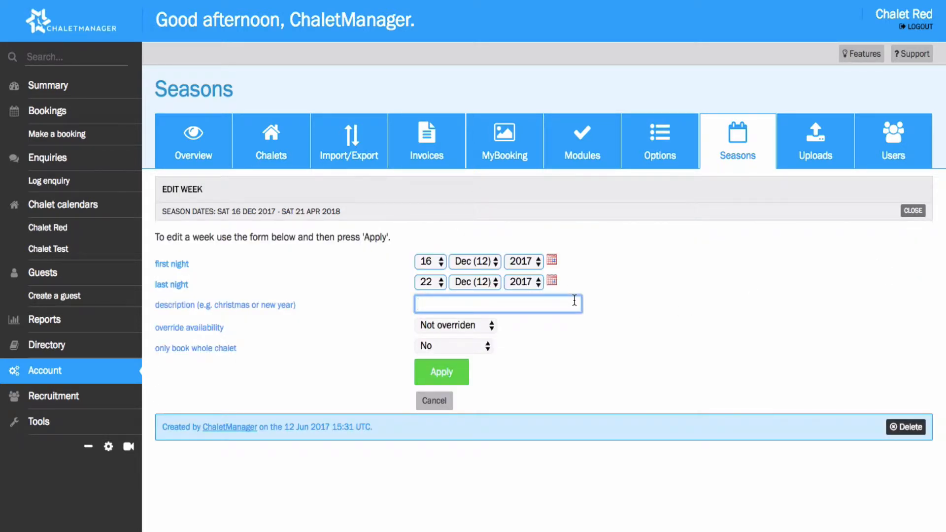
pyautogui.click(478, 346)
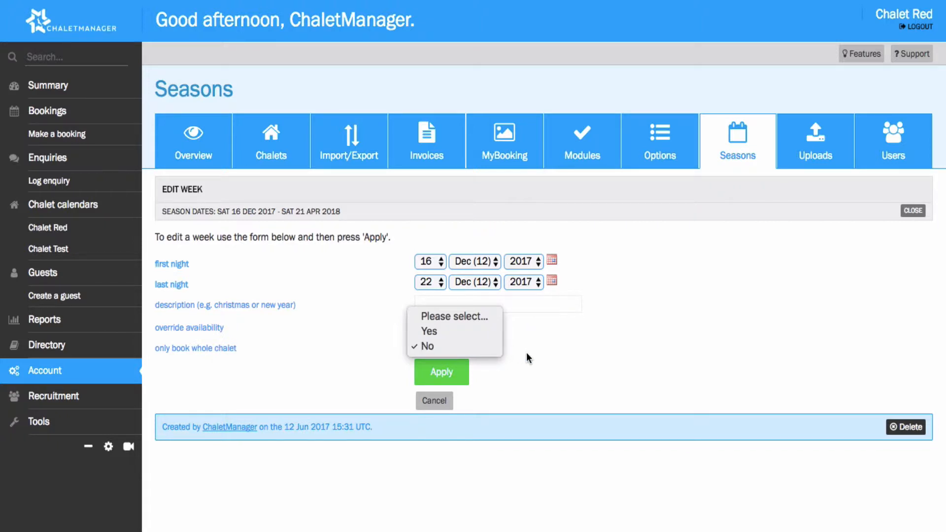
pyautogui.click(489, 345)
pyautogui.click(486, 327)
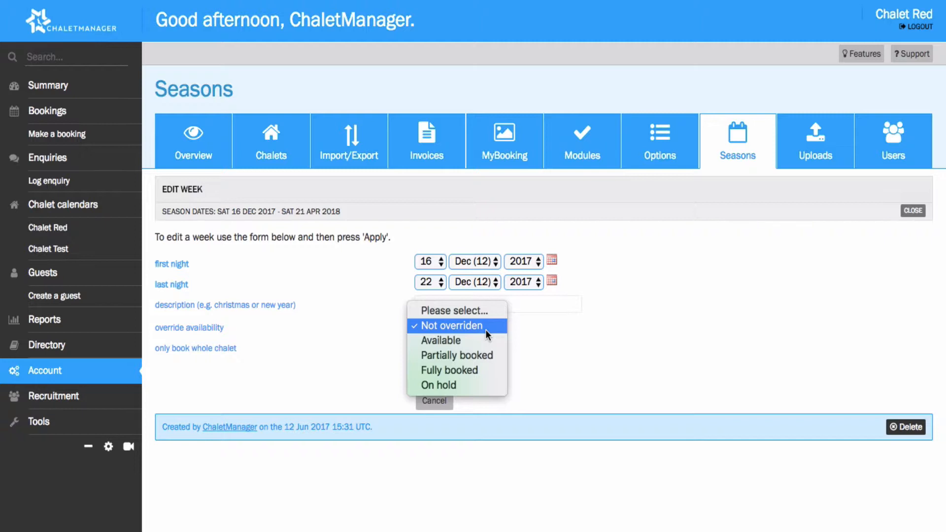
pyautogui.click(486, 329)
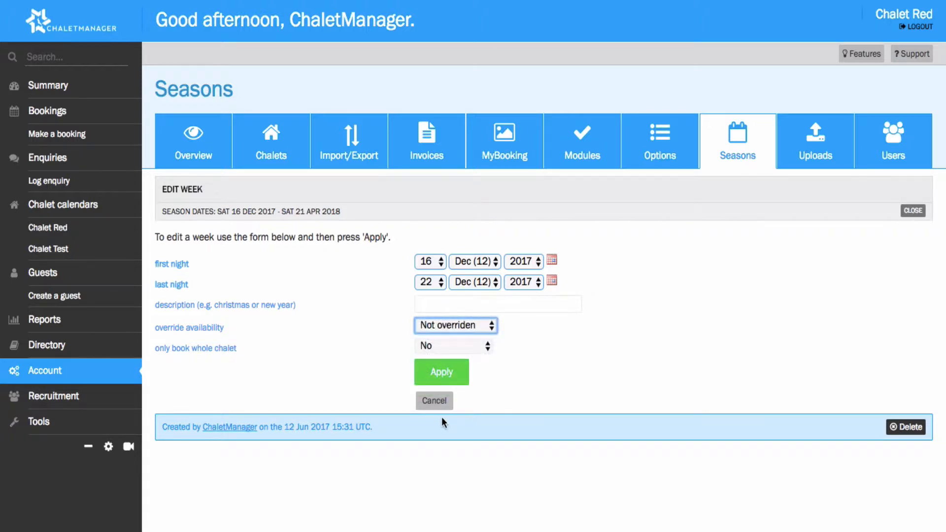
pyautogui.click(429, 404)
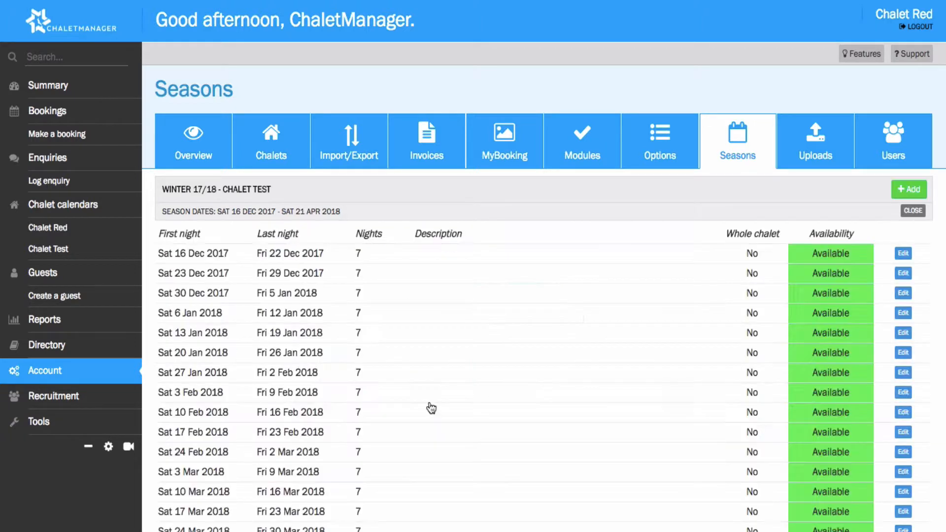
# - Start a new rate plan from the Winter 17/18 season, using "Chalet Per Week" as both its rate plan name and public name
pyautogui.click(742, 159)
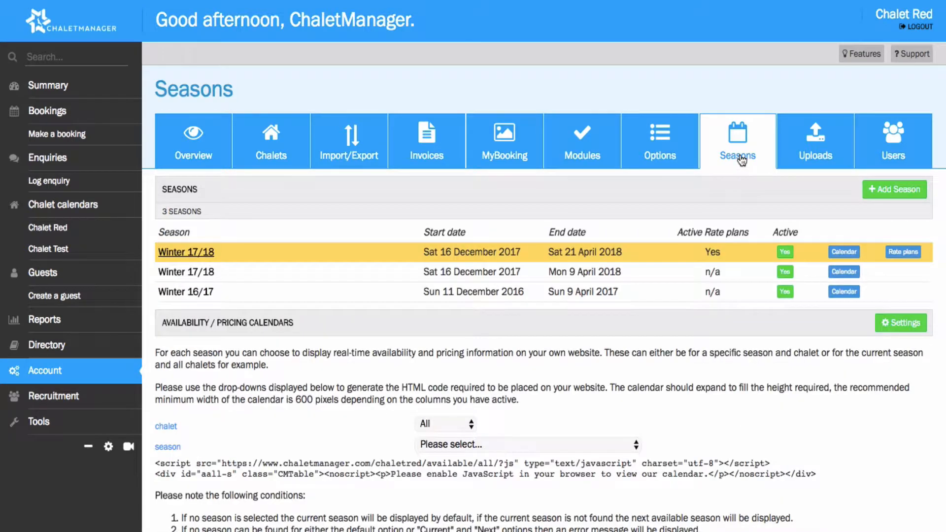
pyautogui.click(903, 252)
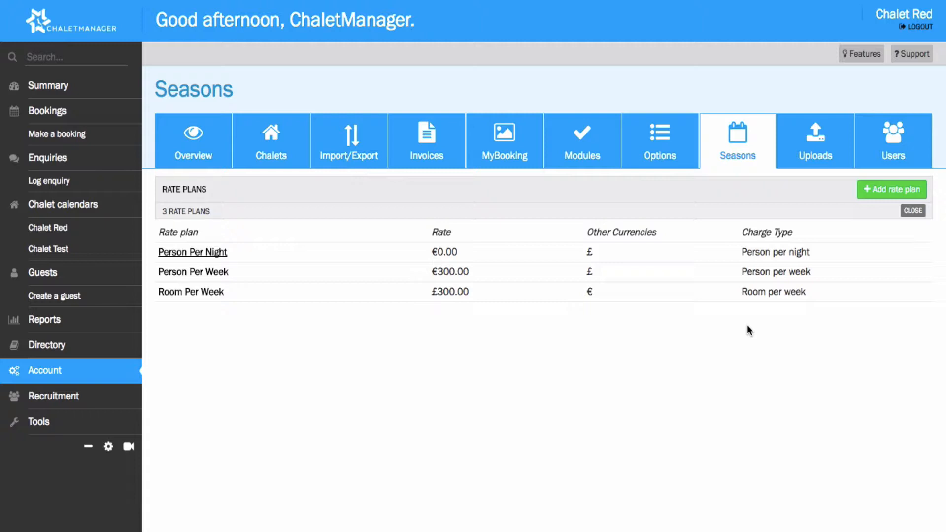
pyautogui.click(896, 190)
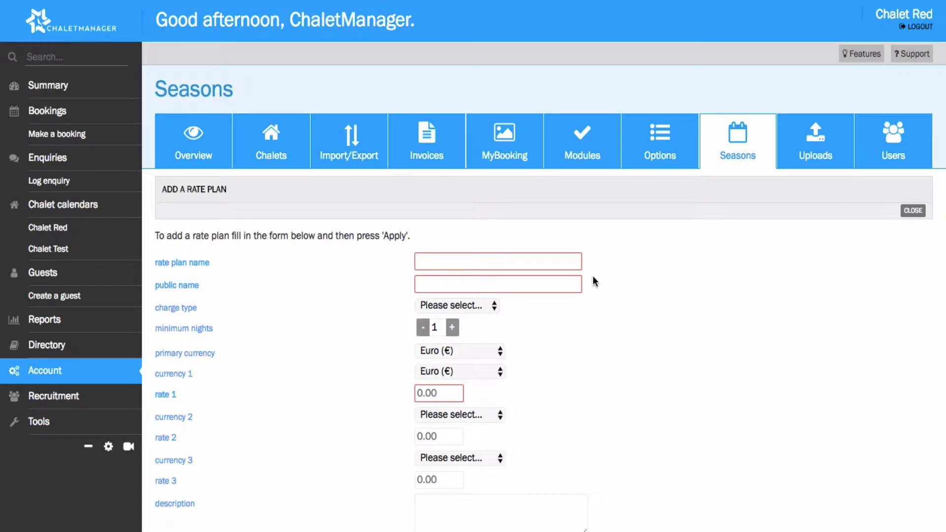
pyautogui.click(487, 261)
pyautogui.write('Chale')
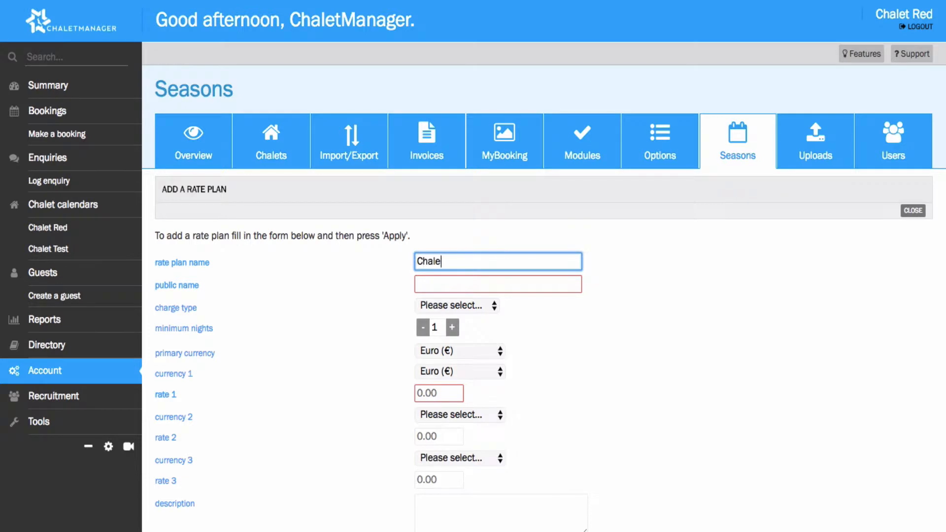
pyautogui.write('t Per Week')
pyautogui.moveTo(491, 262); pyautogui.dragTo(405, 262)
pyautogui.hotkey('ctrl', 'c')
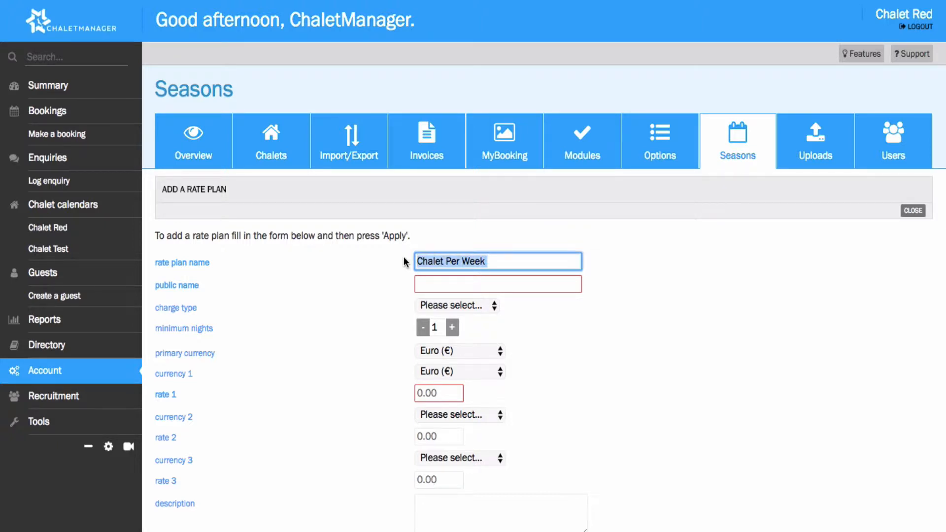
pyautogui.click(486, 284)
pyautogui.hotkey('ctrl', 'v')
# - Set the rate plan's charge type to Chalet per week and its minimum nights to 7
pyautogui.click(446, 303)
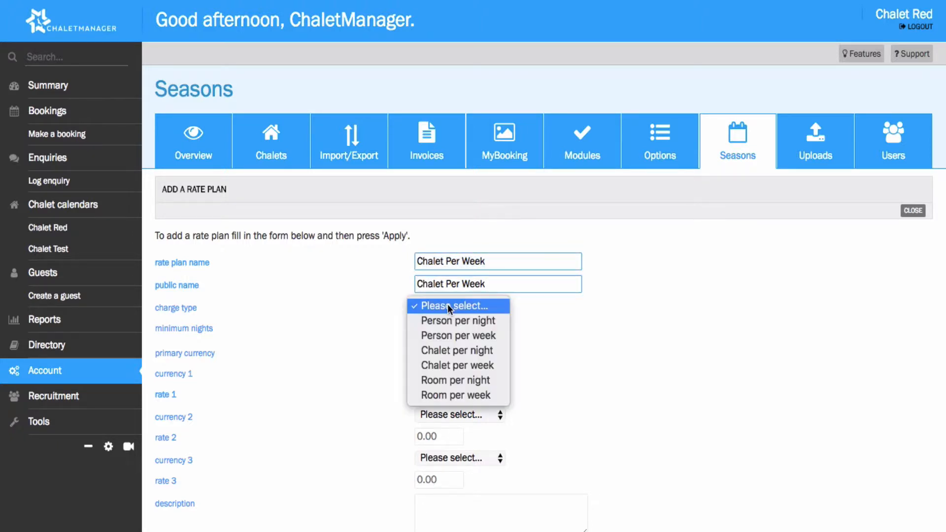
pyautogui.click(448, 366)
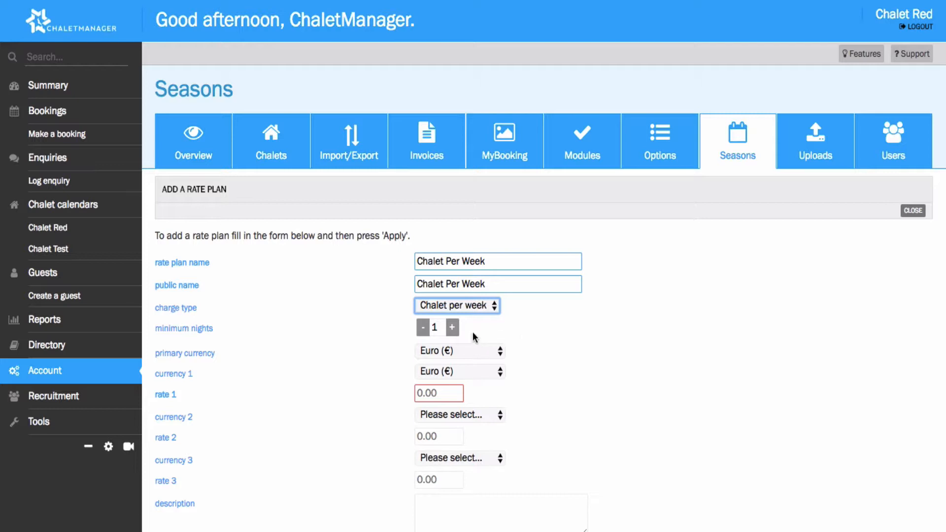
pyautogui.click(453, 327)
pyautogui.click(452, 327)
pyautogui.click(452, 327)
pyautogui.click(452, 327)
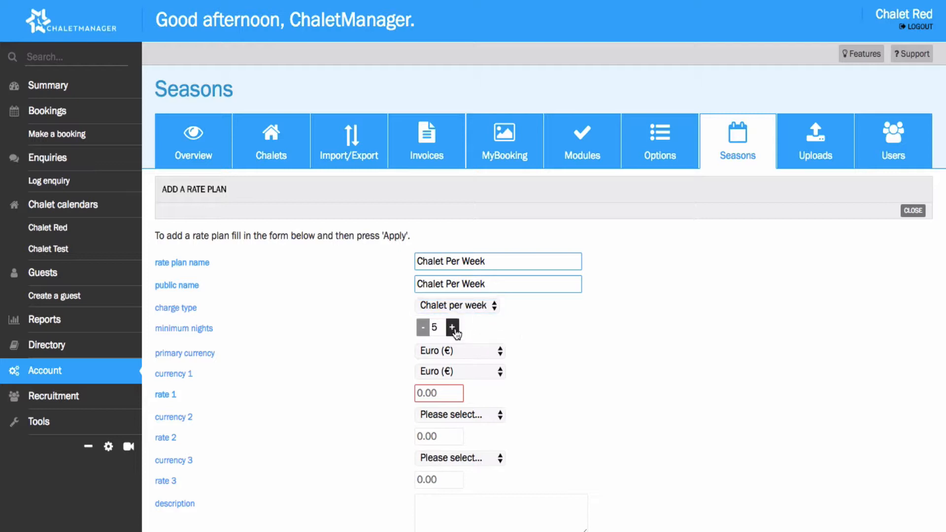
pyautogui.click(452, 327)
pyautogui.click(452, 327)
# - Set both the primary currency and currency 1 to British Pound (£), with rate 1 at 1000
pyautogui.scroll(-2, 557, 318)
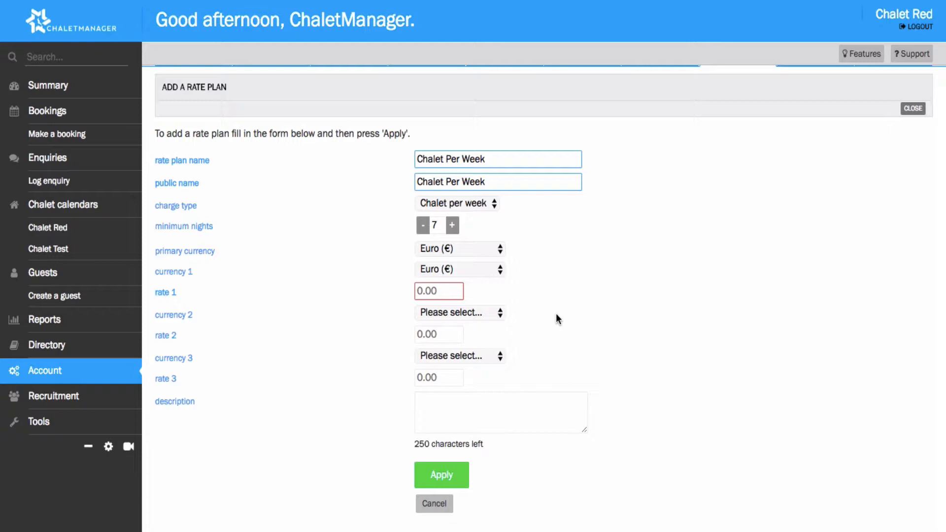
pyautogui.click(465, 249)
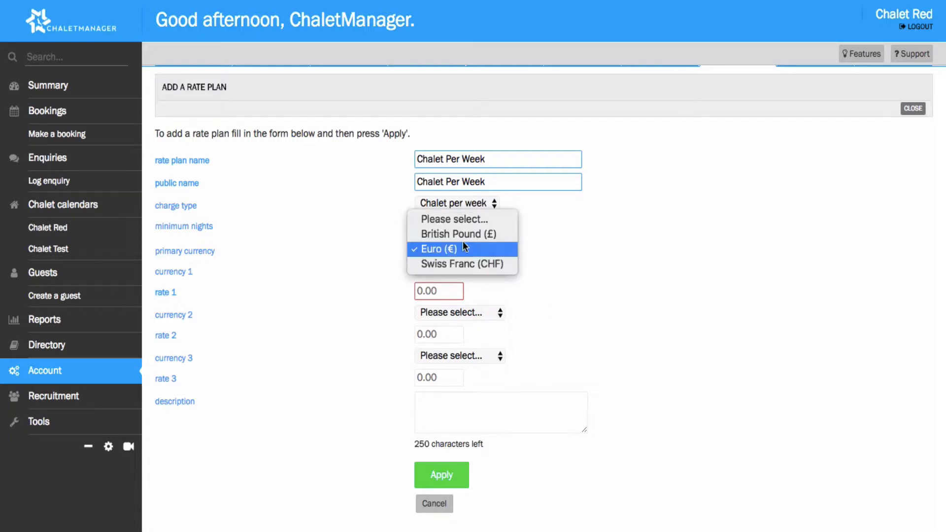
pyautogui.click(459, 239)
pyautogui.click(450, 270)
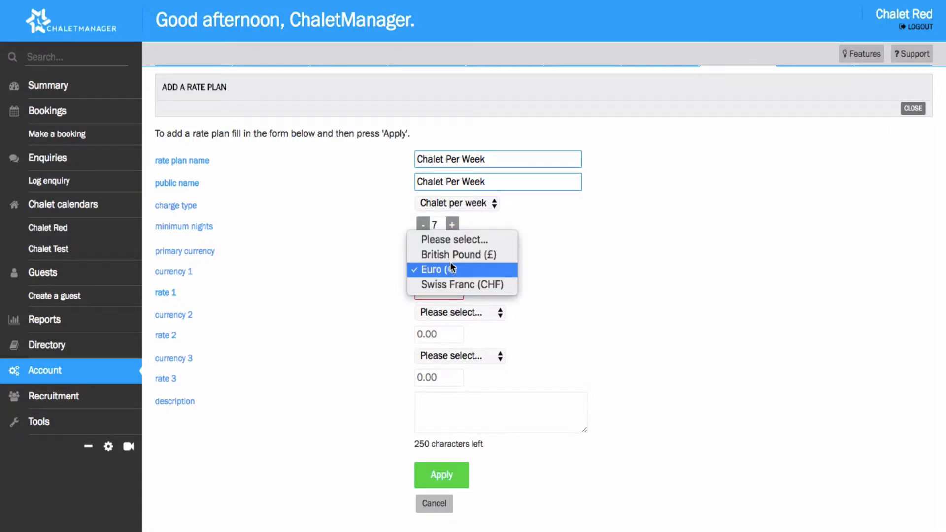
pyautogui.click(450, 255)
pyautogui.click(443, 291)
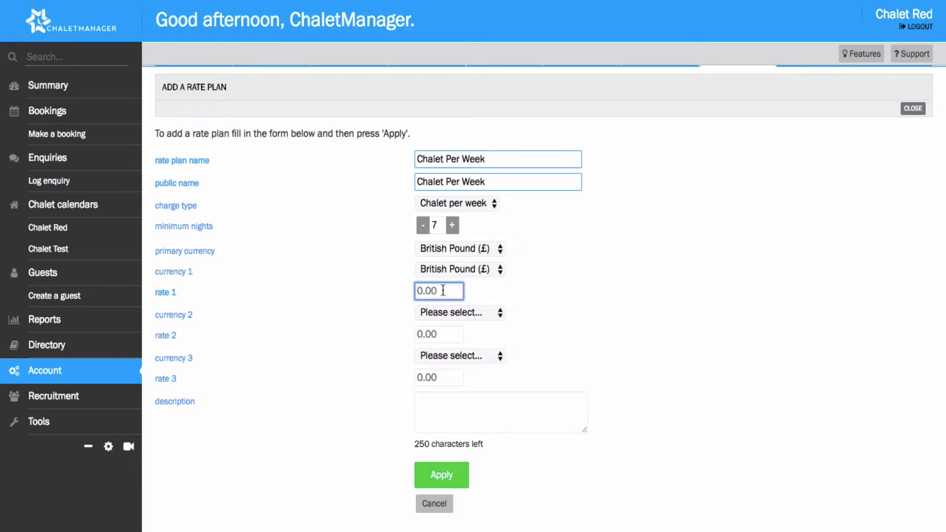
pyautogui.write('1000')
# - Set currency 2 to Euro (€) with rate 2 at 1200, and apply the new rate plan without a description
pyautogui.click(443, 310)
pyautogui.click(441, 328)
pyautogui.click(438, 334)
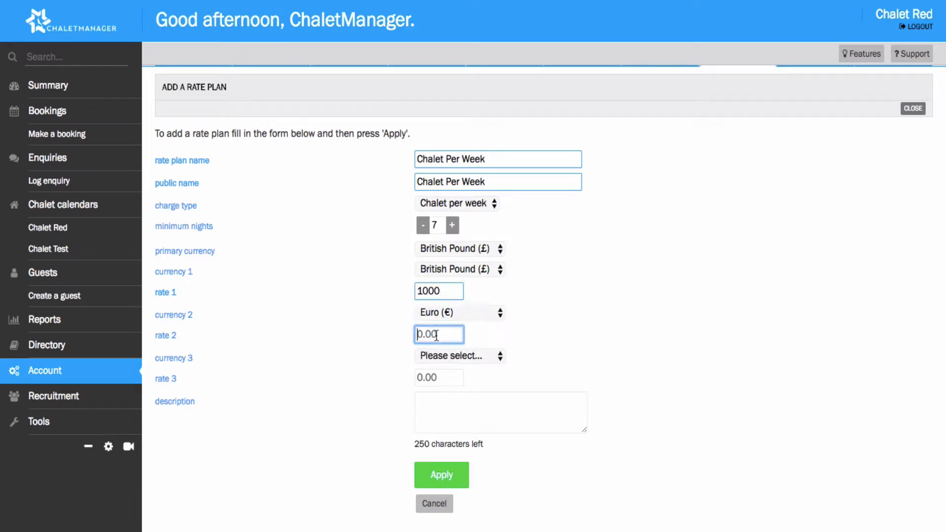
pyautogui.write('1200')
pyautogui.click(527, 343)
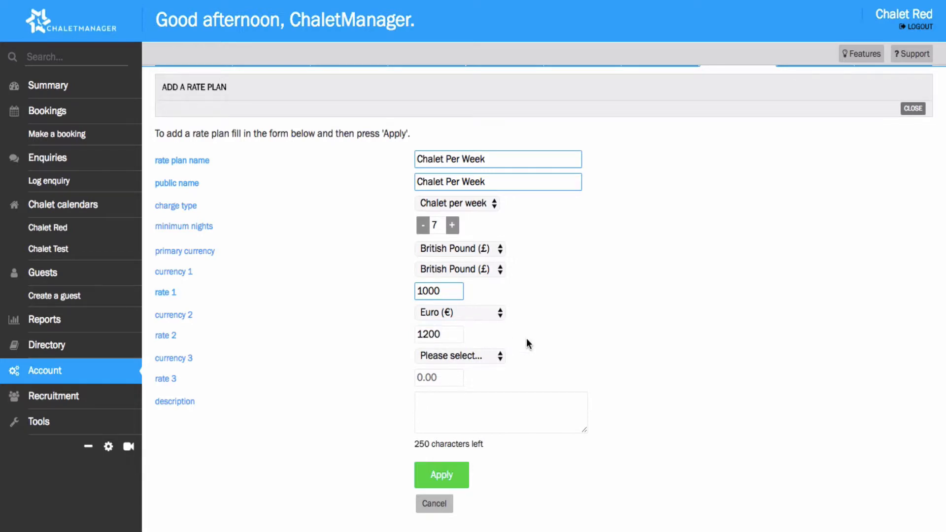
pyautogui.click(510, 422)
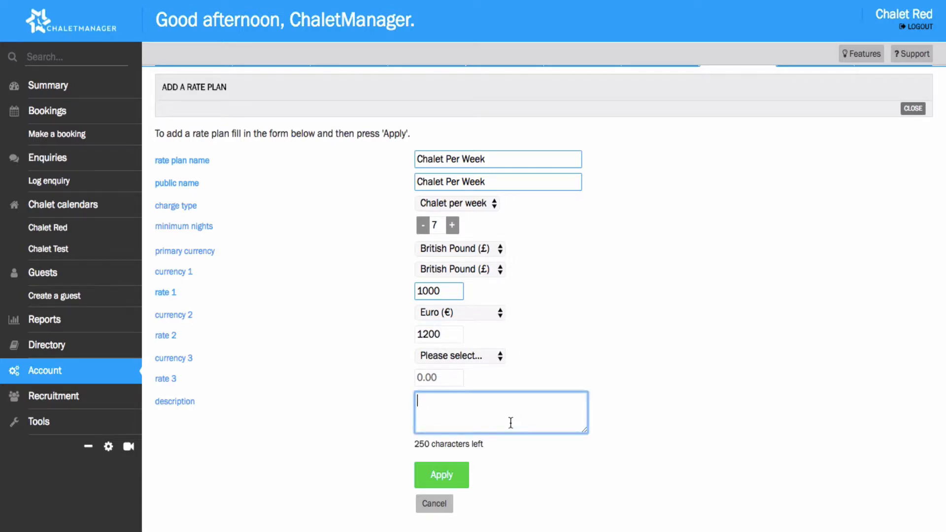
pyautogui.click(436, 476)
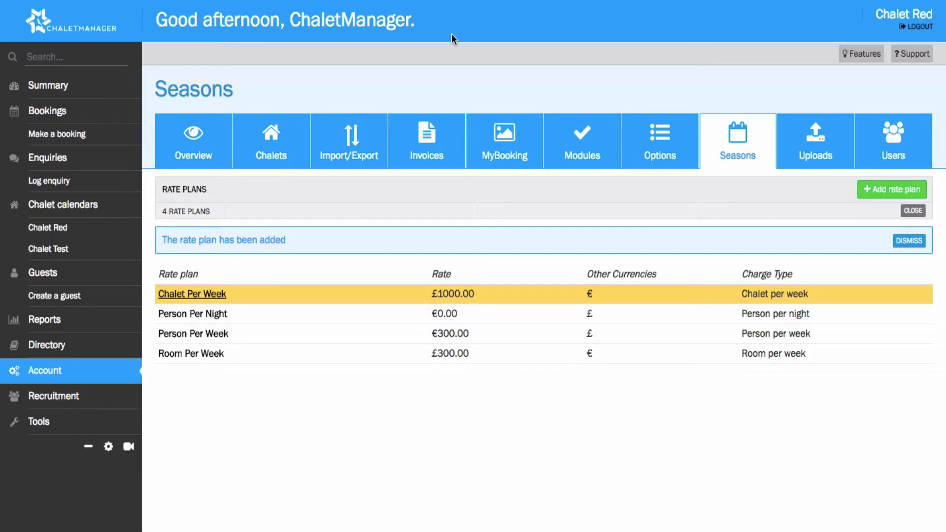
pyautogui.click(911, 210)
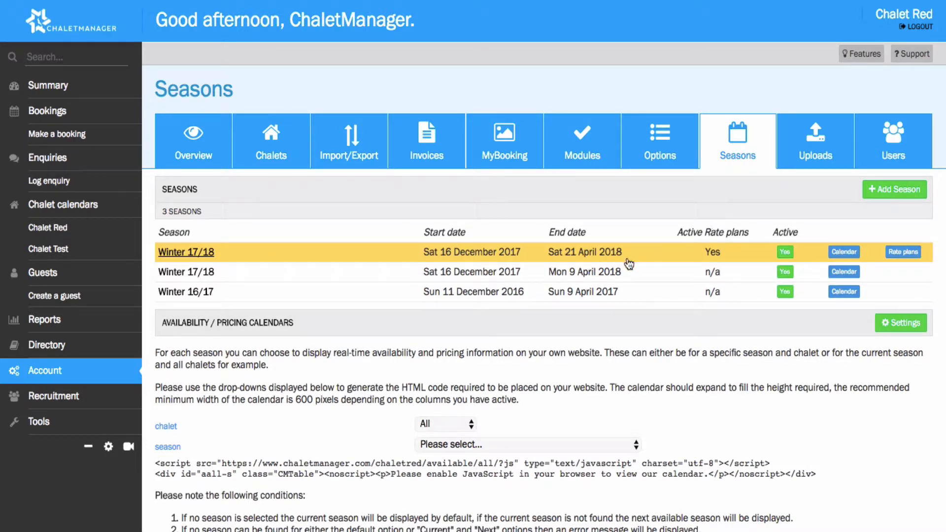
# - Associate Chalet Per Week as rate plan 3 with Public visibility in Chalet Red's season calendar for Winter 17/18 ending 21 April 2018, and save it
pyautogui.click(842, 253)
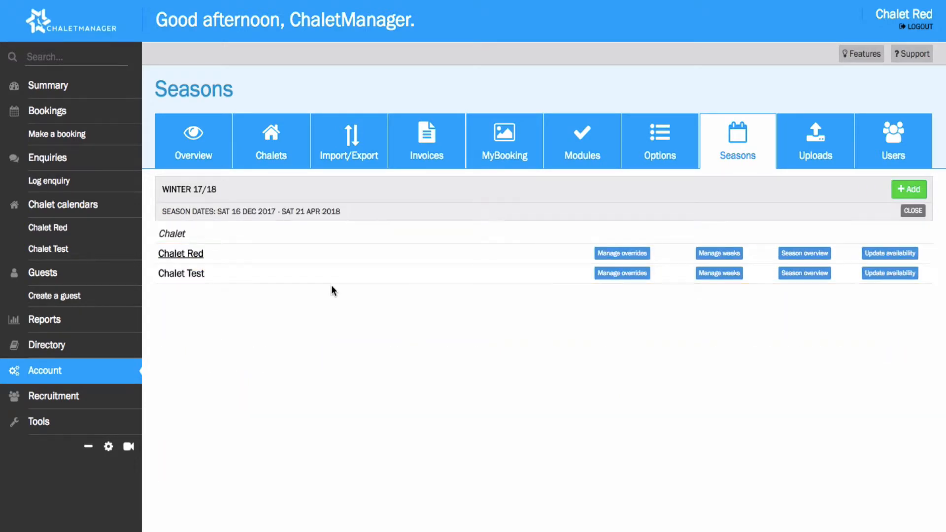
pyautogui.click(195, 255)
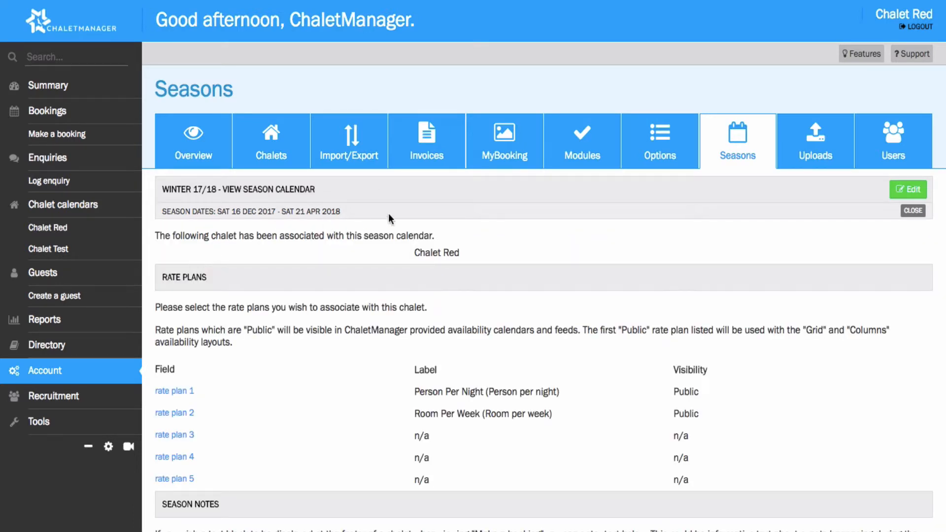
pyautogui.click(906, 190)
pyautogui.scroll(-3, 646, 247)
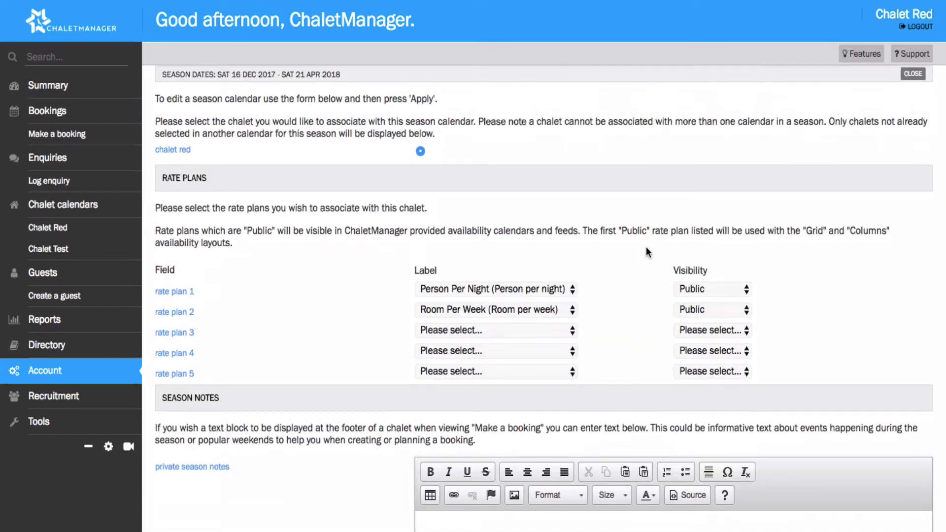
pyautogui.click(536, 328)
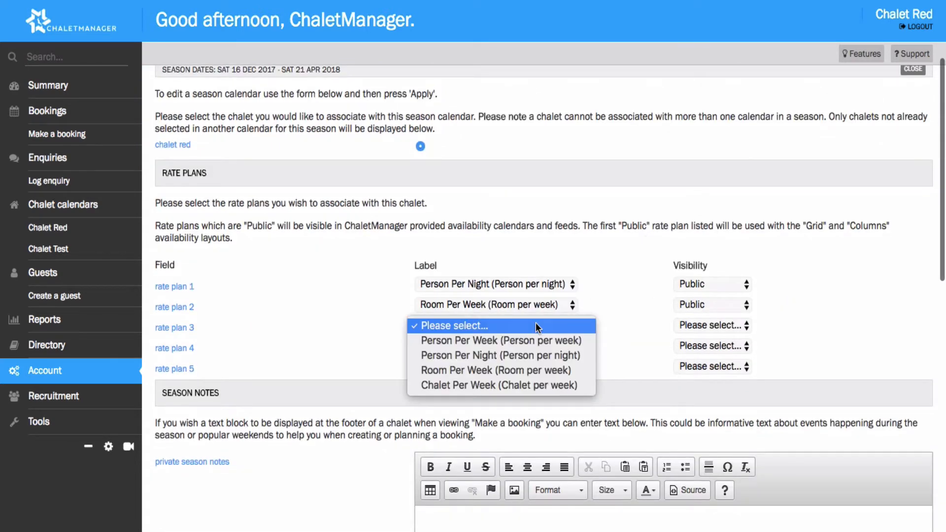
pyautogui.click(530, 386)
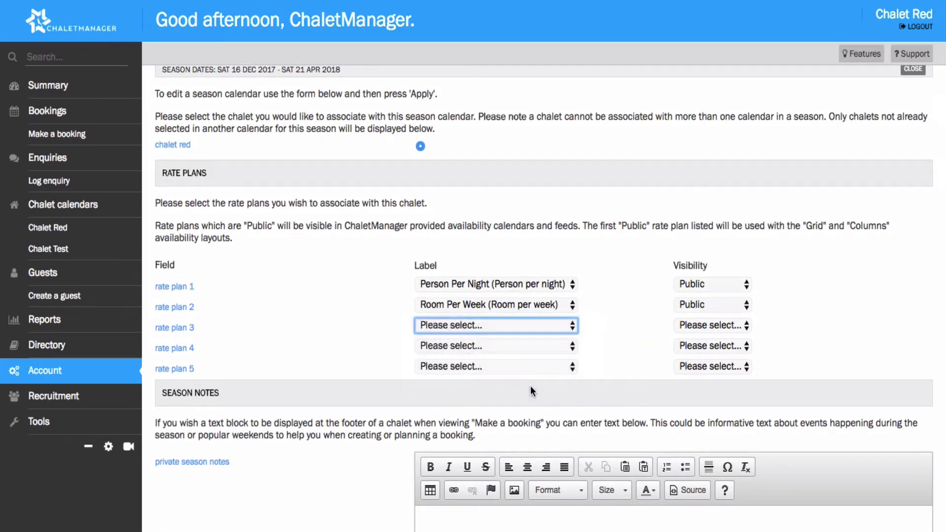
pyautogui.click(685, 323)
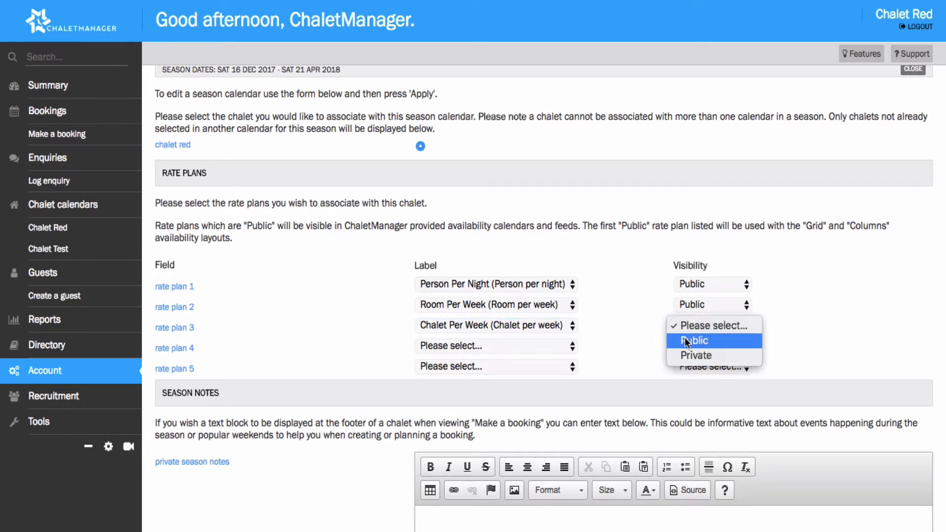
pyautogui.click(685, 339)
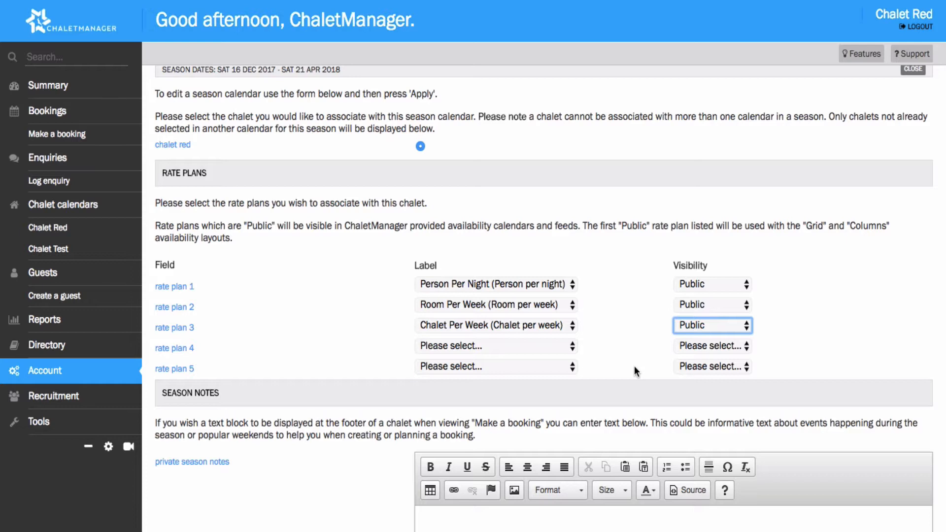
pyautogui.scroll(-13, 634, 366)
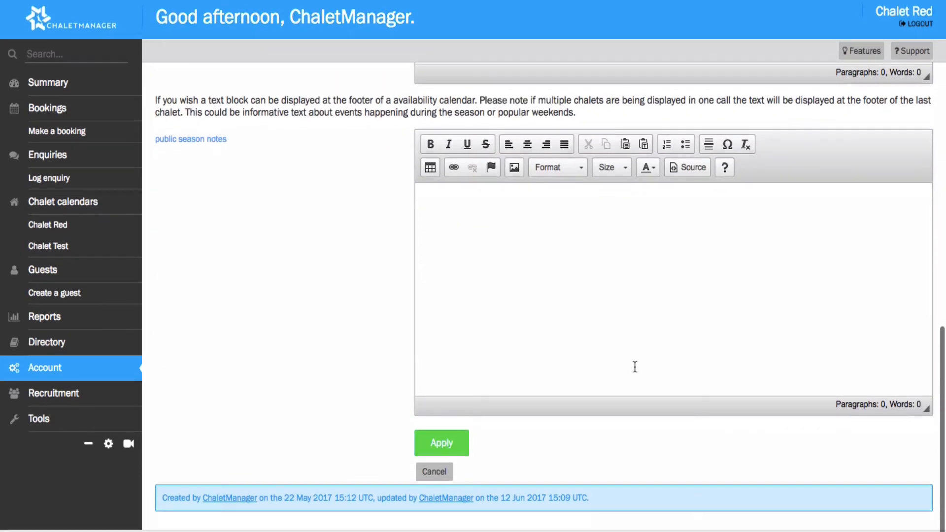
pyautogui.click(456, 441)
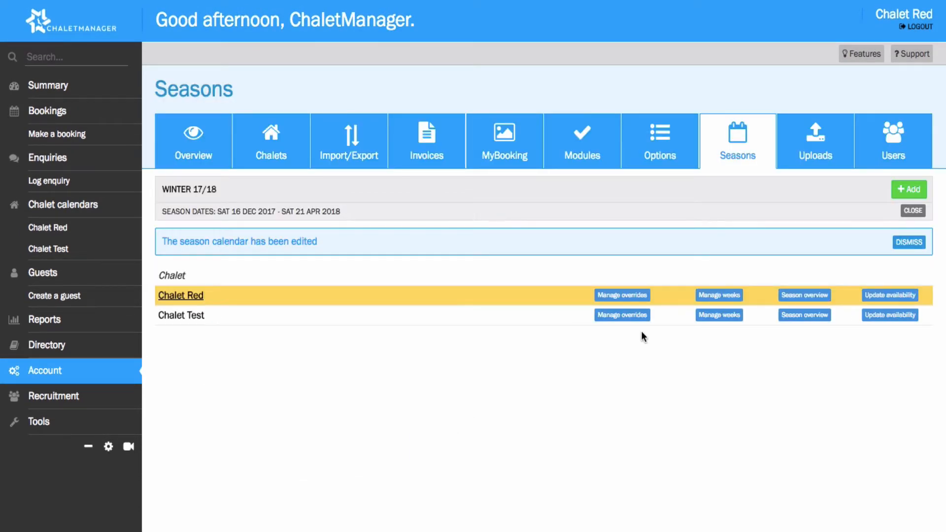
pyautogui.click(913, 211)
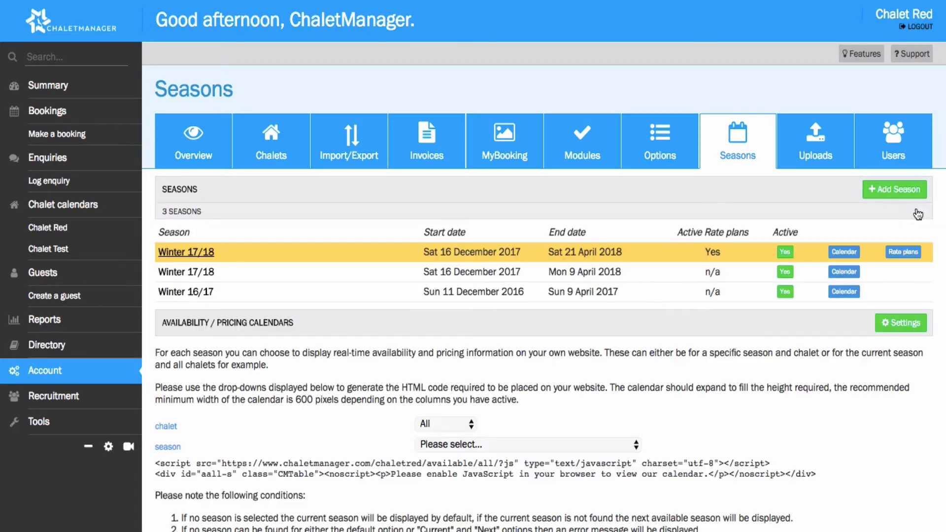
# - Review Chalet Red's Winter 17/18 rate plan overrides for the weeks starting Mon 18 Dec 2017 and Mon 25 Dec 2017
pyautogui.click(842, 252)
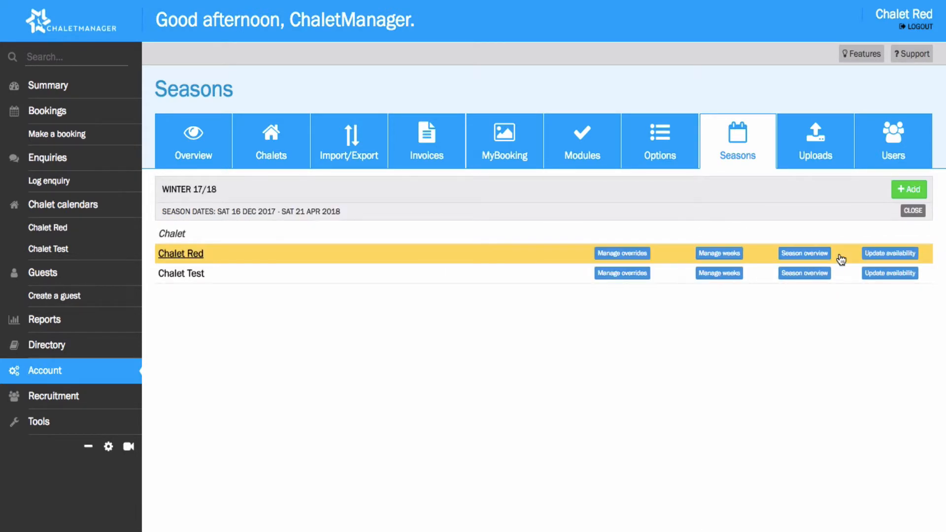
pyautogui.click(622, 253)
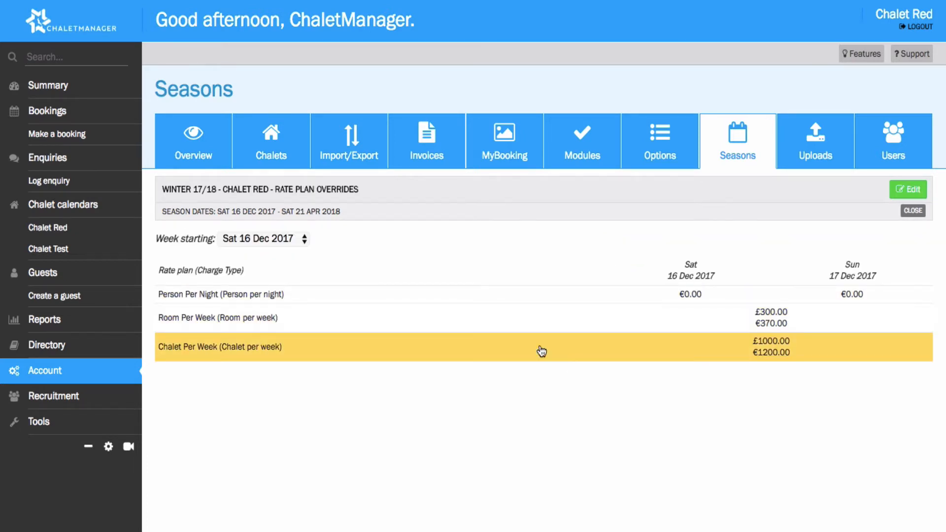
pyautogui.click(296, 239)
pyautogui.click(297, 256)
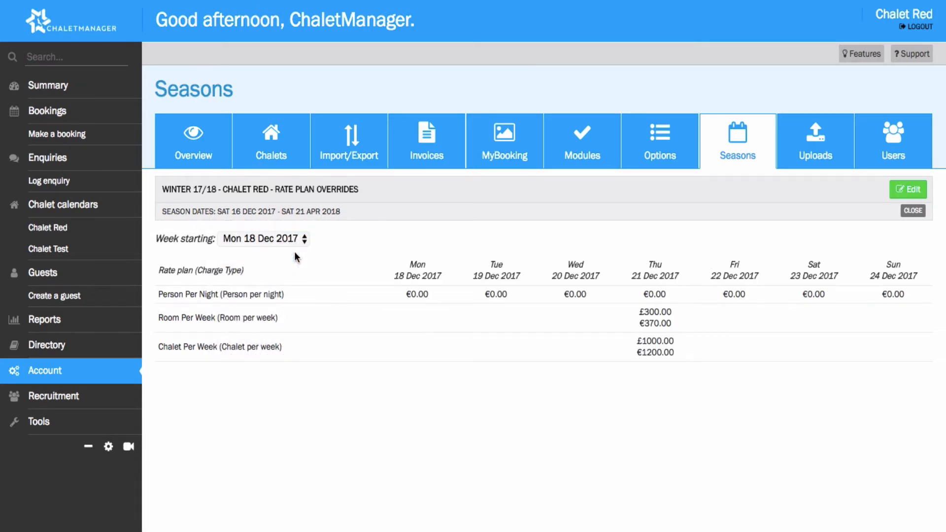
pyautogui.click(291, 242)
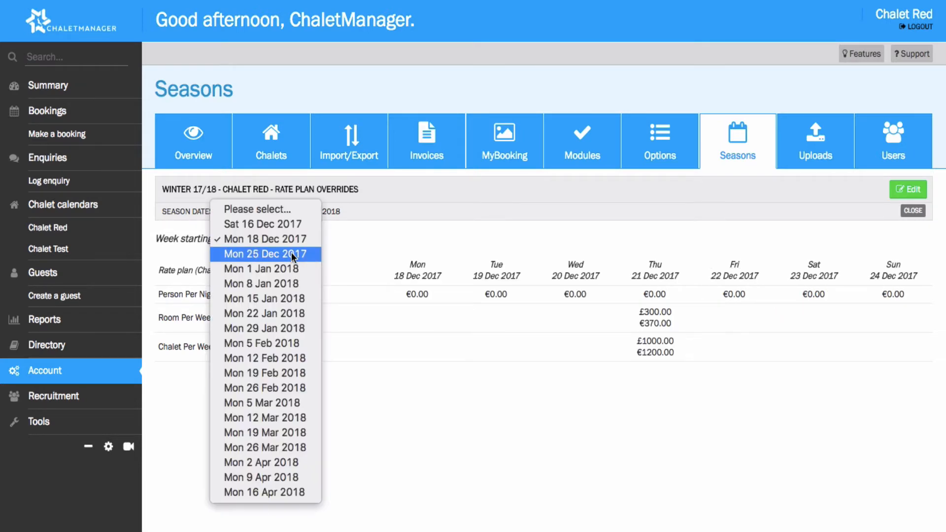
pyautogui.click(291, 253)
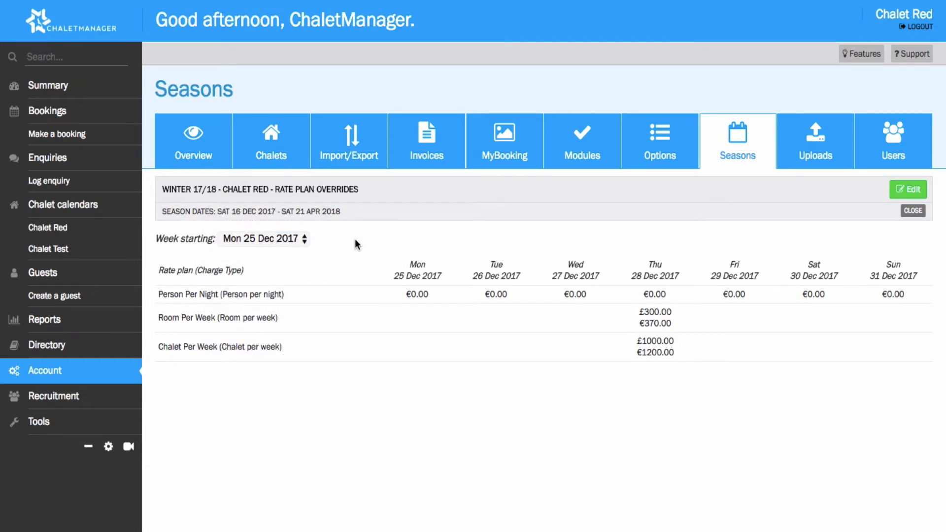
# - Edit the rate plan overrides for the week starting Mon 25 Dec 2017, and apply them with all rates kept as they are
pyautogui.click(909, 189)
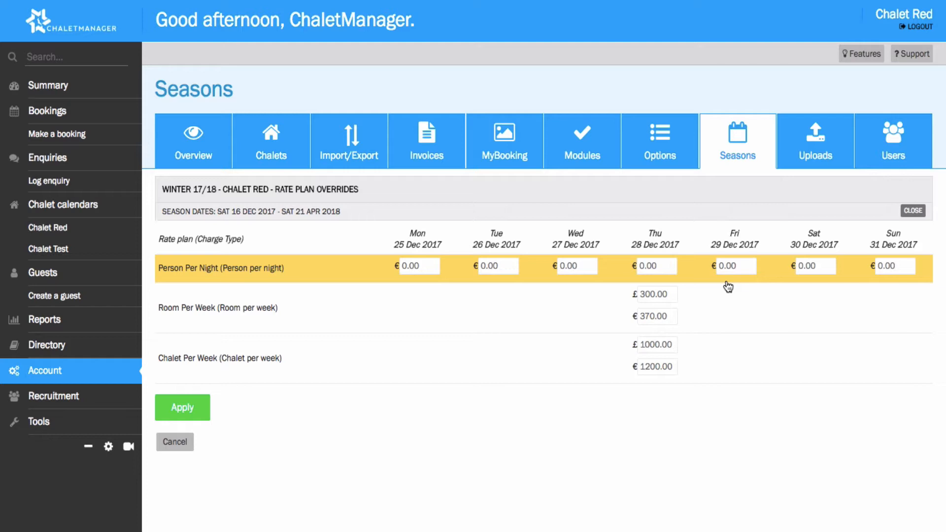
pyautogui.click(490, 266)
pyautogui.click(571, 266)
pyautogui.click(671, 272)
pyautogui.click(672, 294)
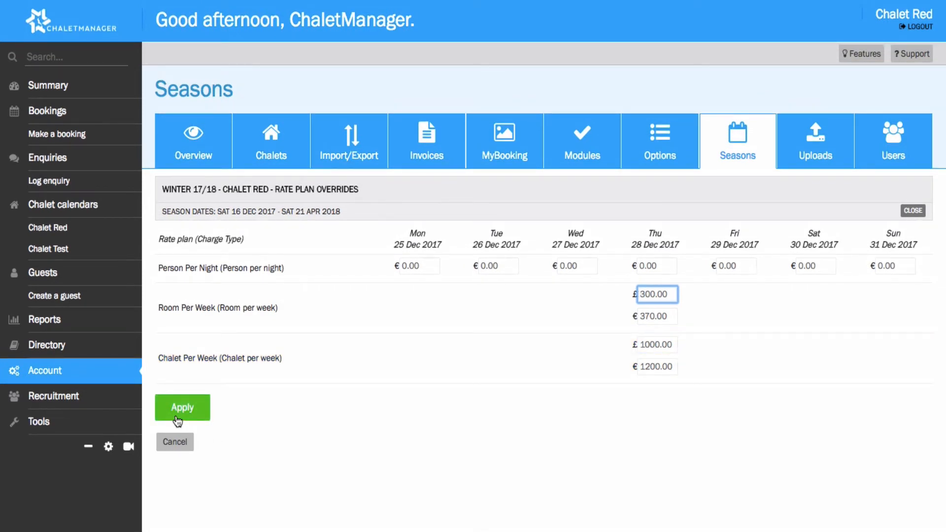
pyautogui.click(178, 413)
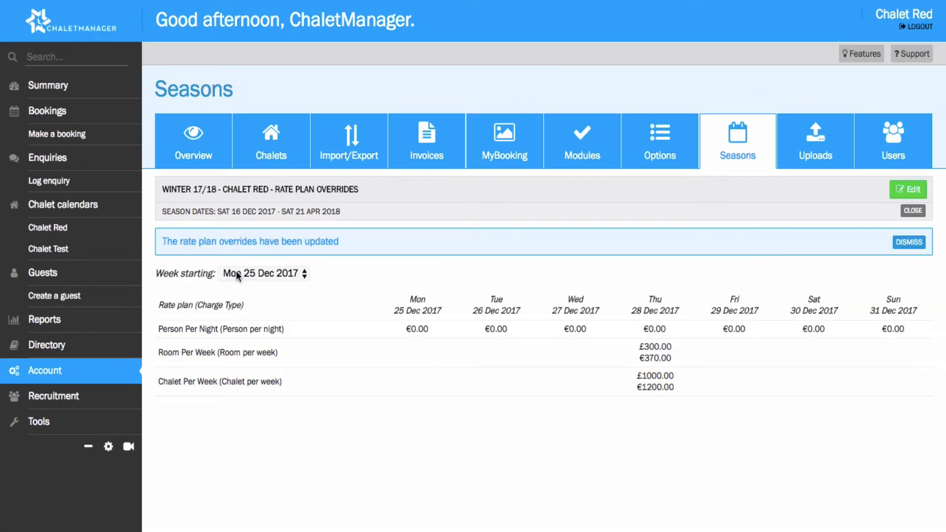
pyautogui.click(912, 211)
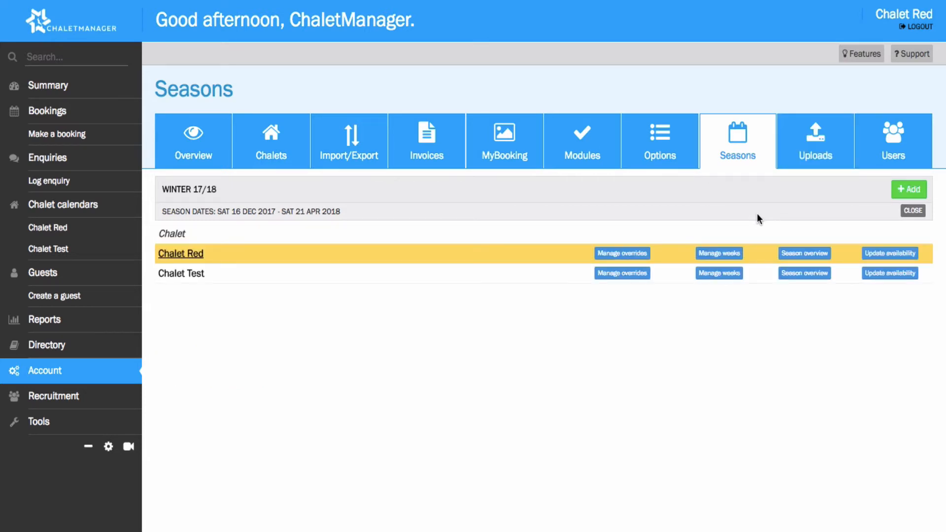
# - Open Chalet Red's Winter 17/18 season overview for price editing, and apply the weekly prices as they are
pyautogui.click(793, 253)
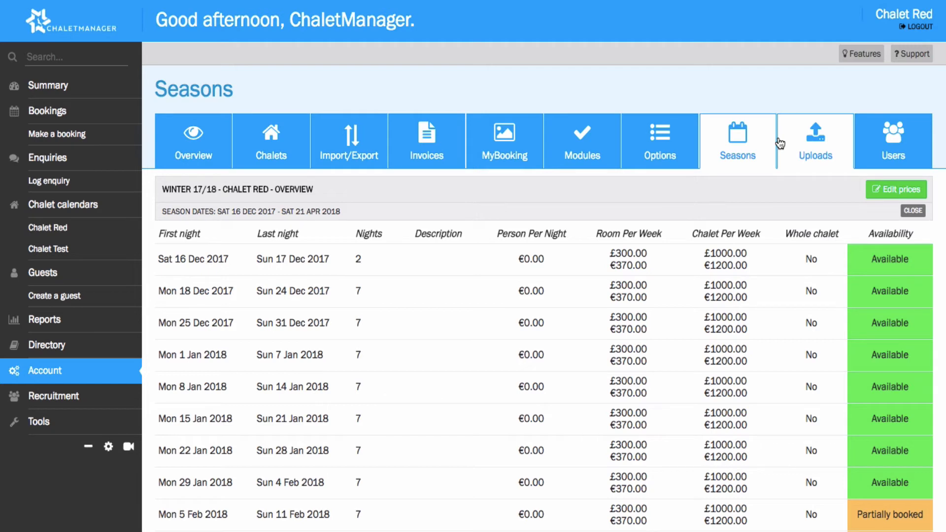
pyautogui.scroll(-3, 752, 196)
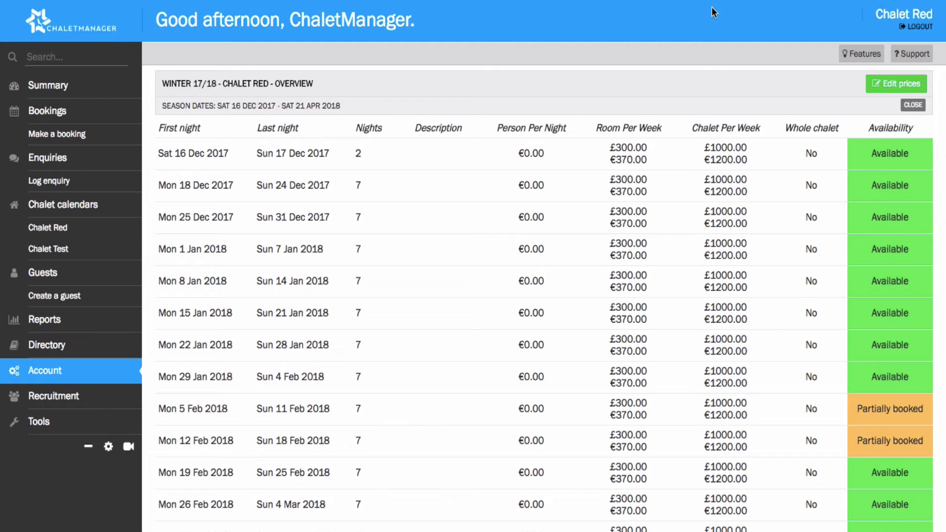
pyautogui.click(899, 85)
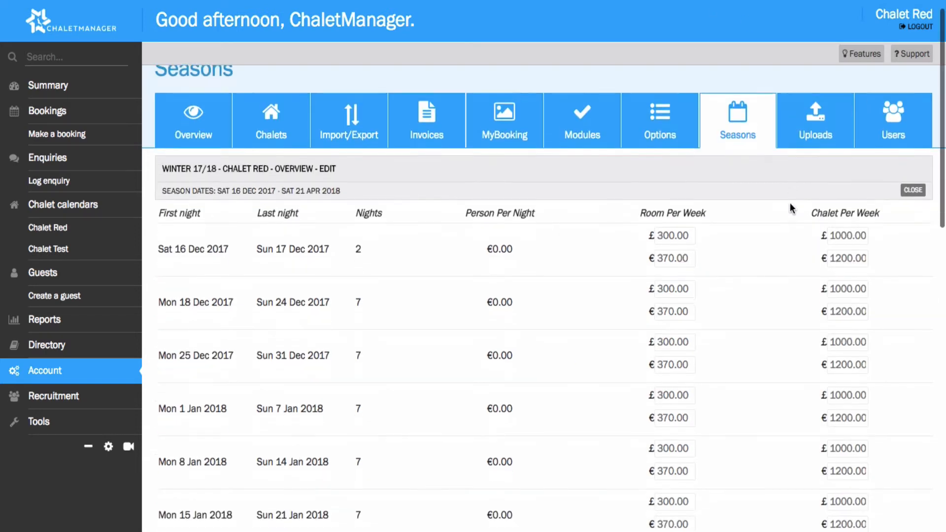
pyautogui.click(687, 191)
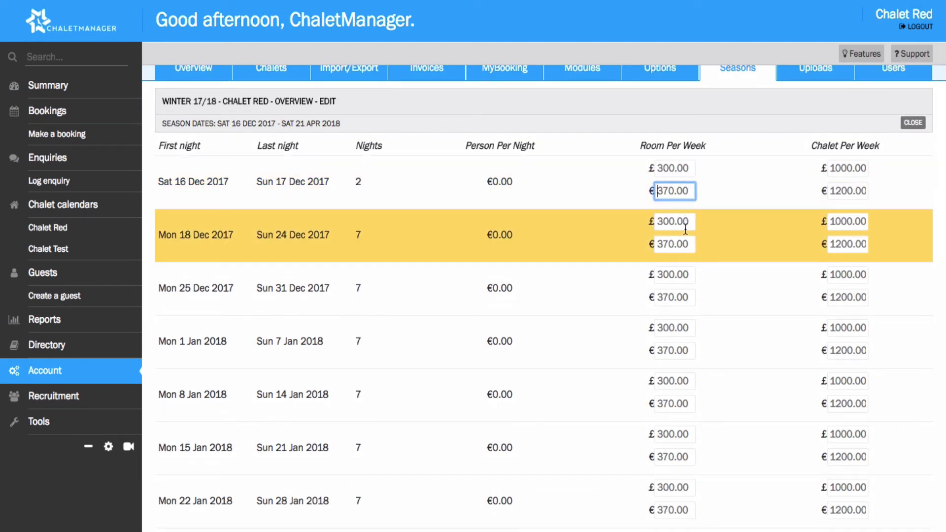
pyautogui.scroll(-15, 582, 239)
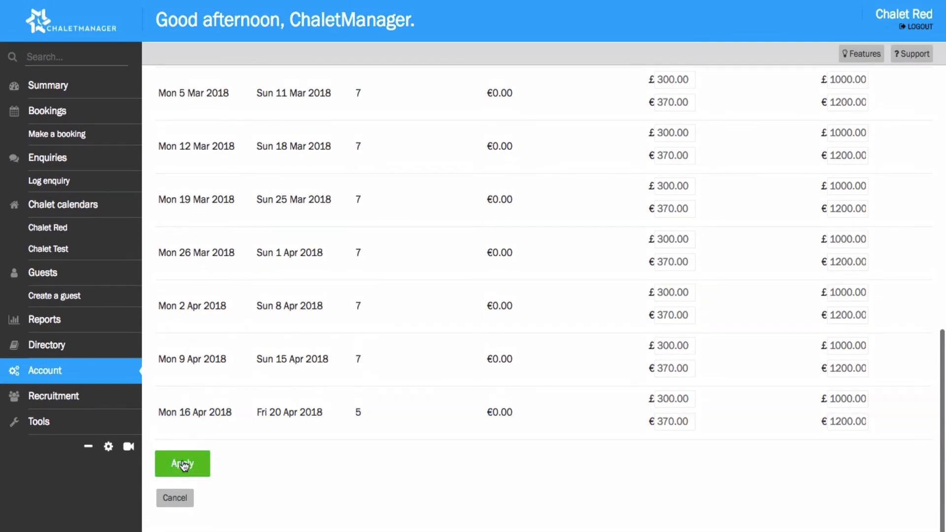
pyautogui.click(183, 465)
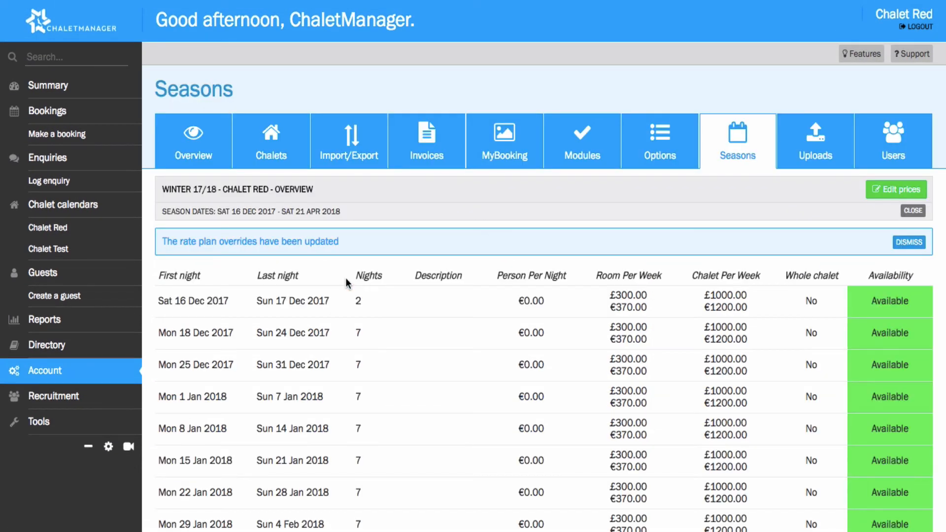
# - Generate the website calendar HTML code for Chalet Red and Winter 17/18 (Sat 16 Dec 2017 - Sat 21 Apr 2018), and select the whole code
pyautogui.click(714, 135)
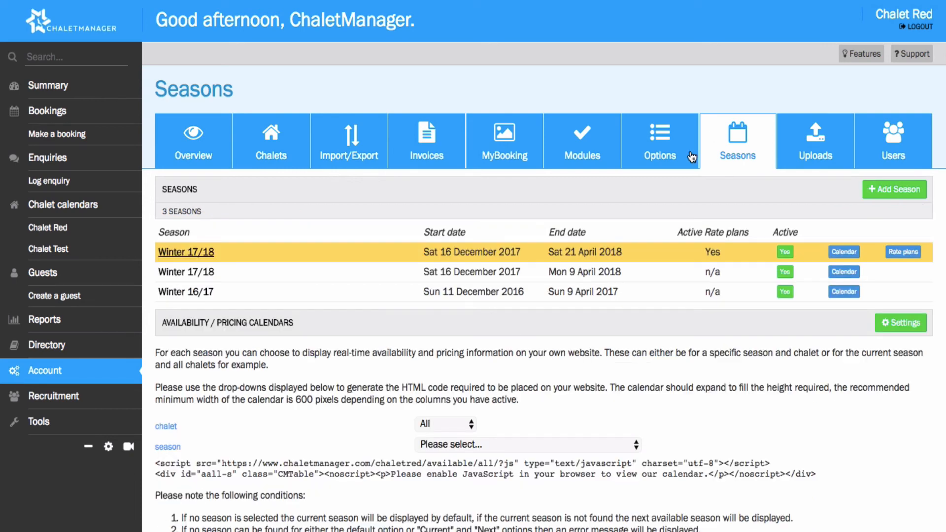
pyautogui.scroll(-3, 608, 228)
pyautogui.click(467, 344)
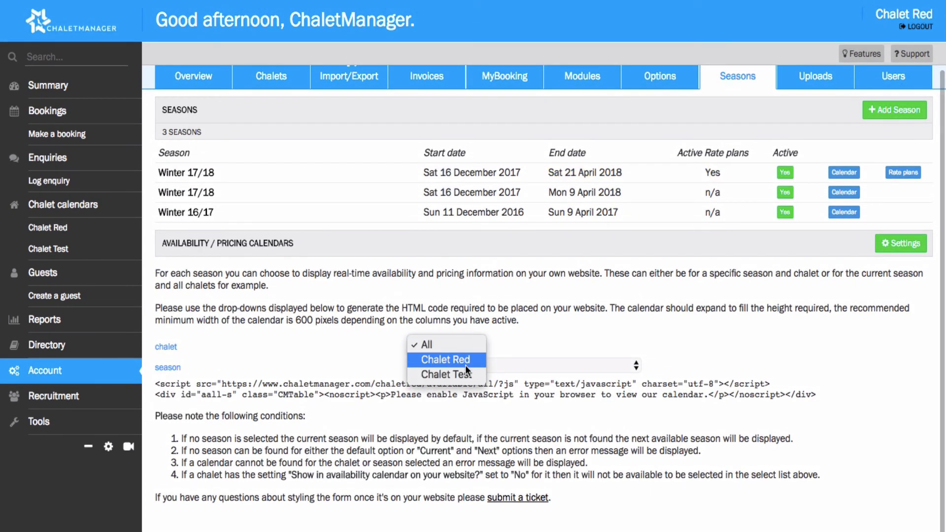
pyautogui.click(464, 371)
pyautogui.scroll(3, 459, 345)
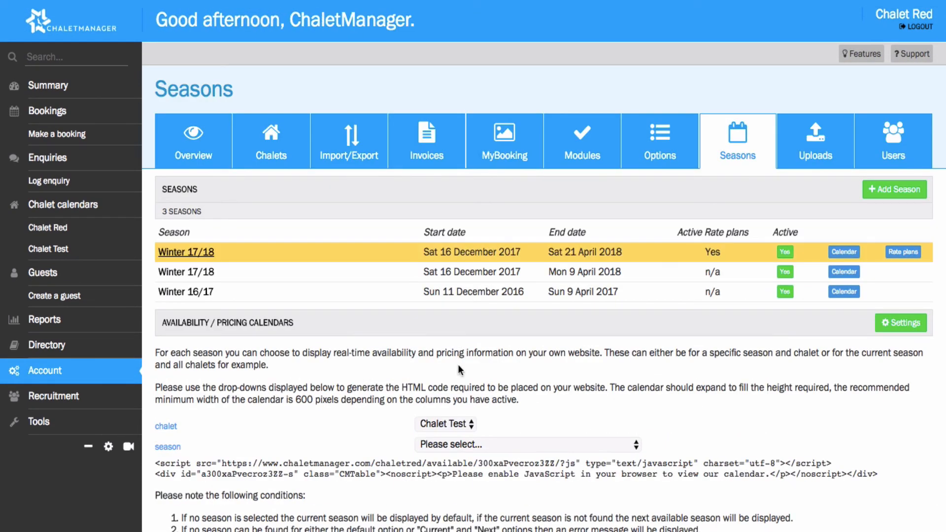
pyautogui.click(457, 425)
pyautogui.click(457, 409)
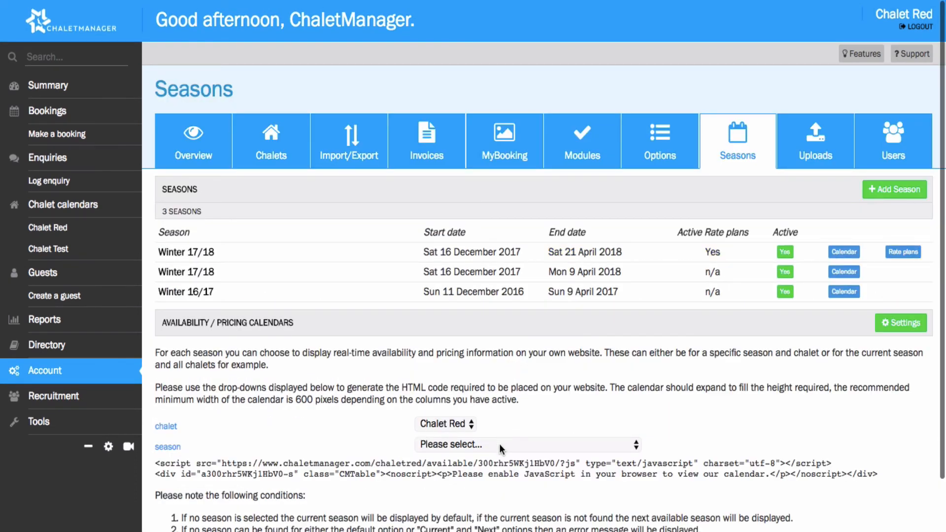
pyautogui.click(499, 445)
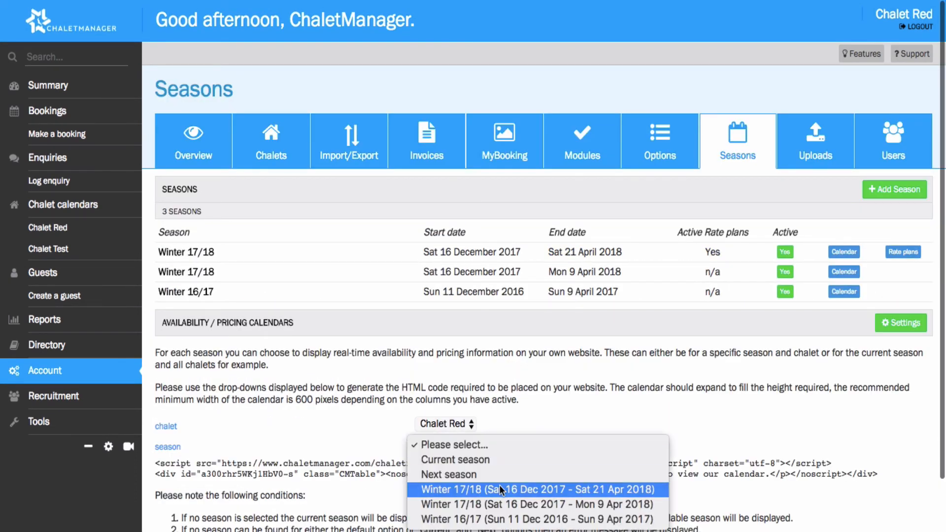
pyautogui.click(498, 495)
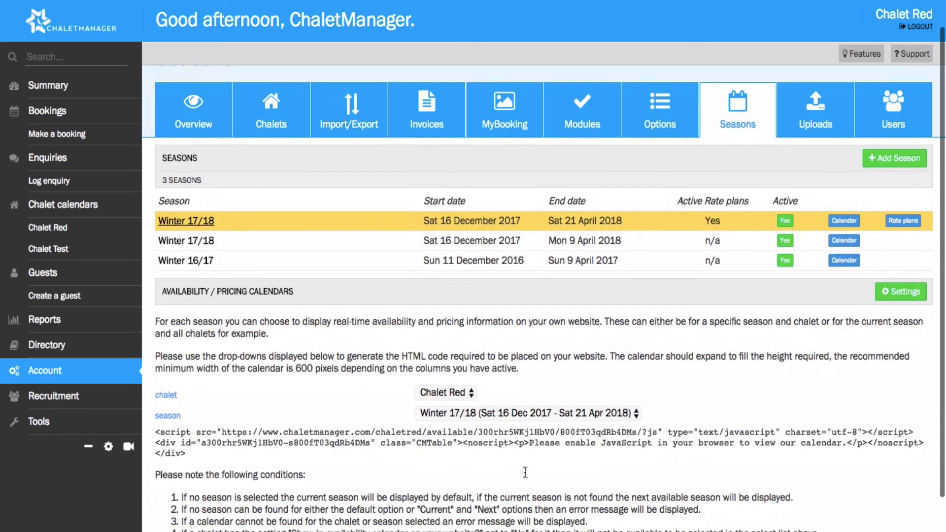
pyautogui.scroll(-2, 253, 421)
pyautogui.moveTo(190, 397); pyautogui.dragTo(157, 369)
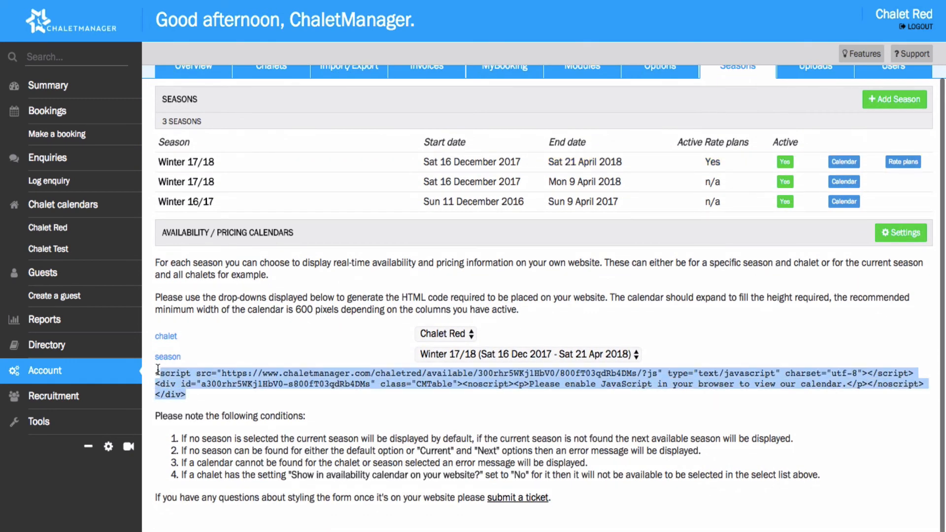